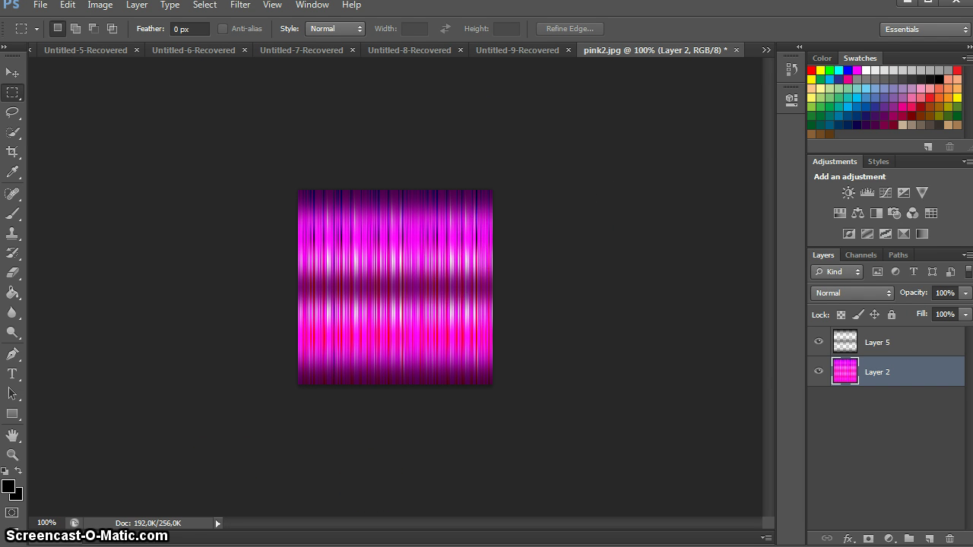
Create an empty Layer 6 above the pink texture layer and set red as the foreground colour.
{"action": "left_click", "coordinate": [355, 247]}
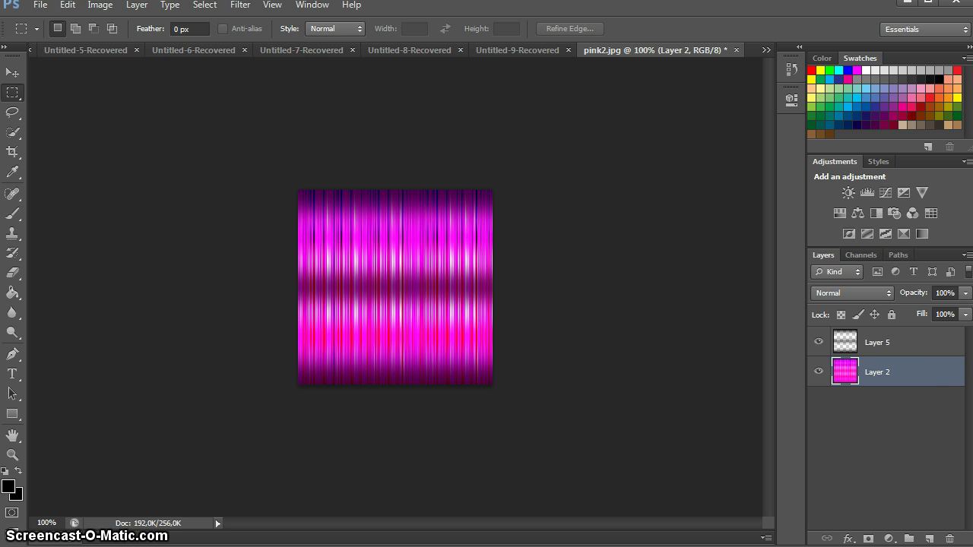
{"action": "key", "text": "ctrl+shift+n"}
{"action": "key", "text": "Return"}
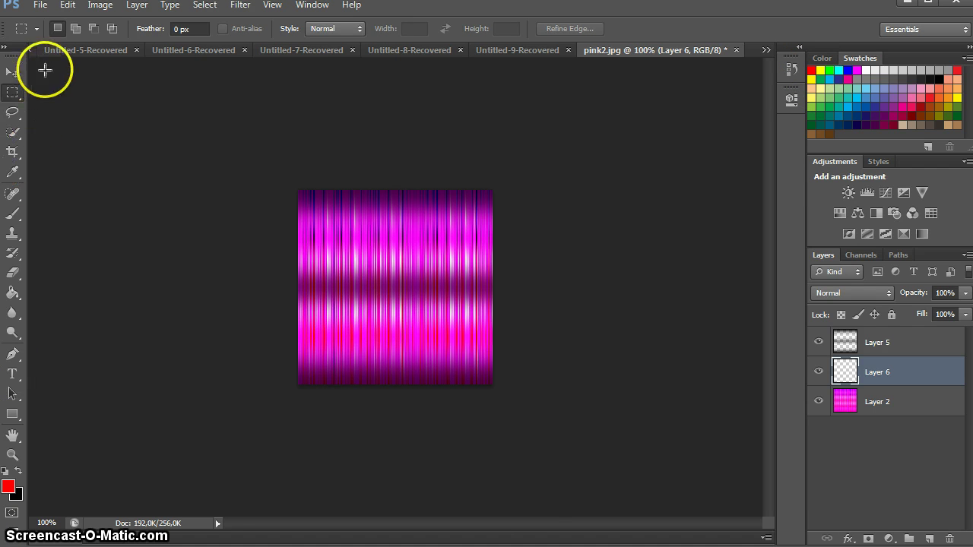
Paint Bucket-fill Layer 6 with red and set its opacity to 80%.
{"action": "left_click", "coordinate": [12, 292]}
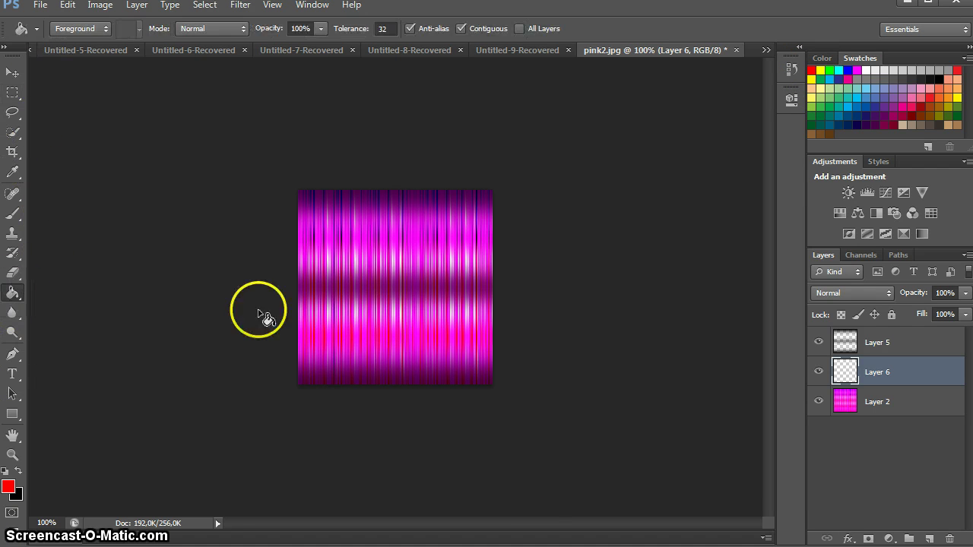
{"action": "left_click", "coordinate": [464, 299]}
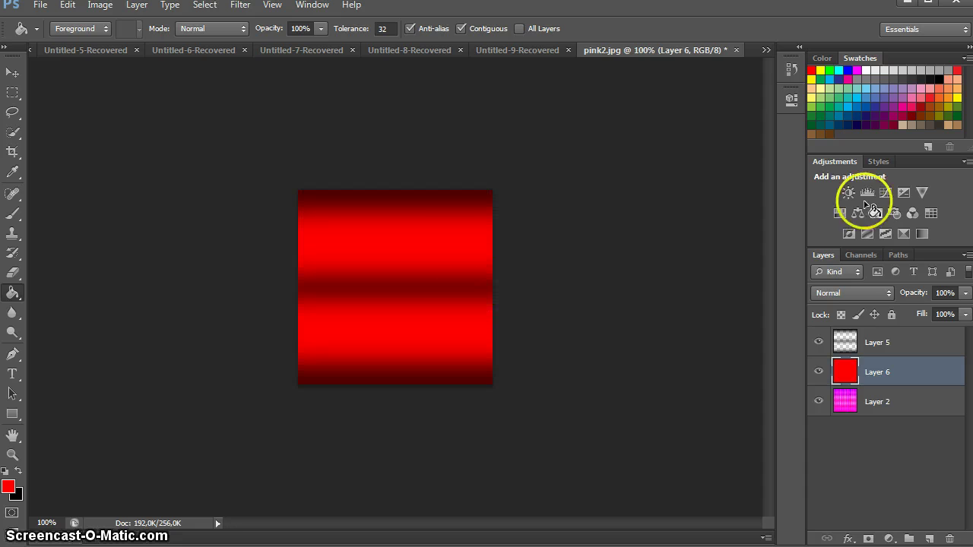
{"action": "left_click", "coordinate": [945, 293]}
{"action": "scroll", "coordinate": [943, 292], "scroll_direction": "down", "scroll_amount": 5}
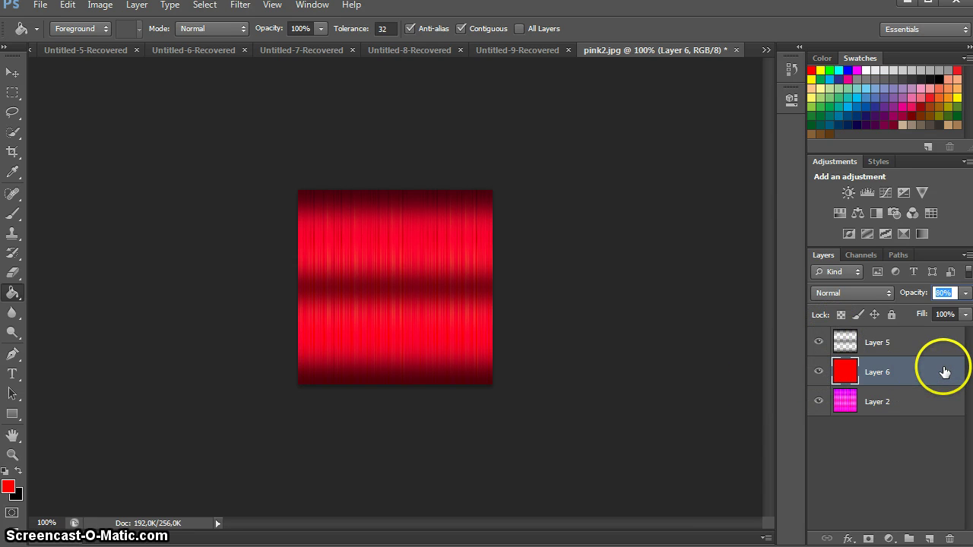
Delete the red Layer 6, leaving Layer 5 over Layer 2.
{"action": "left_click", "coordinate": [905, 460]}
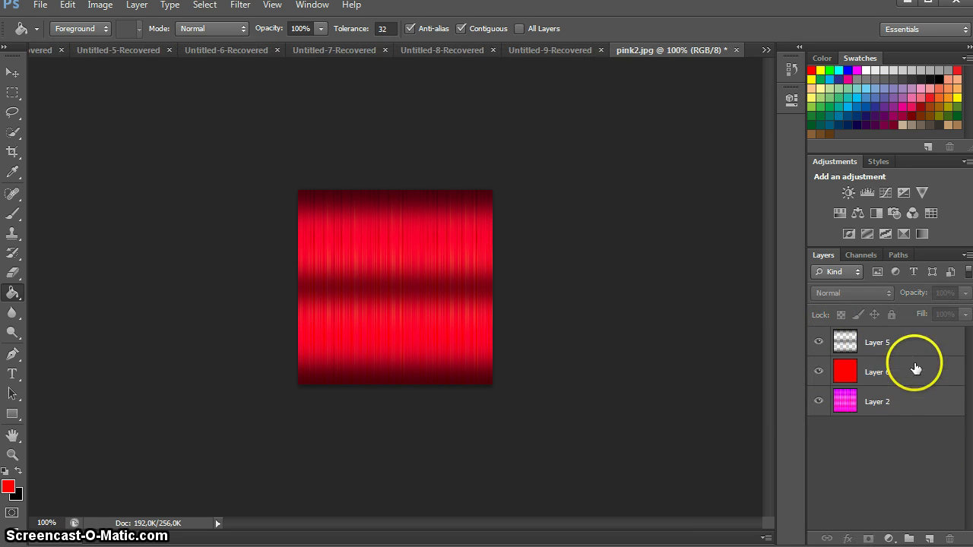
{"action": "left_click", "coordinate": [904, 377]}
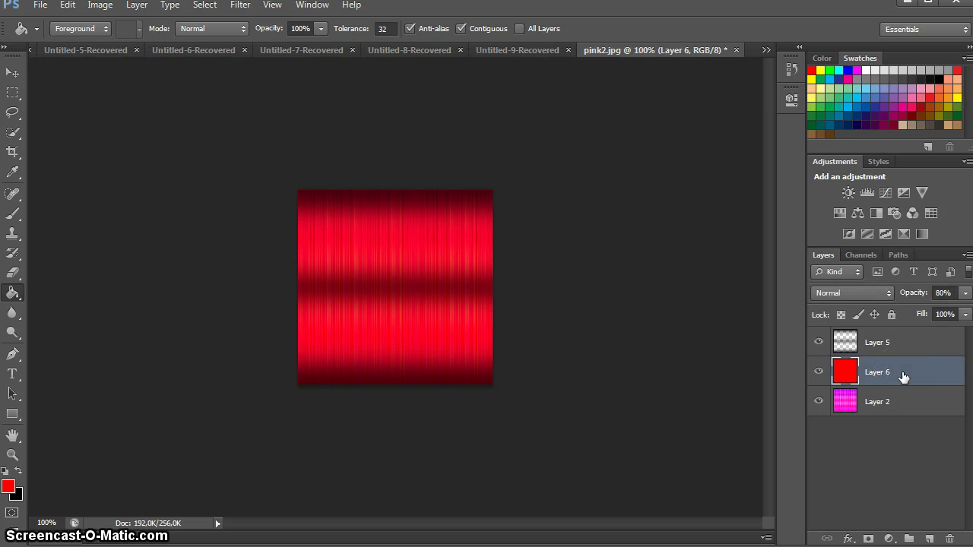
{"action": "key", "text": "Delete"}
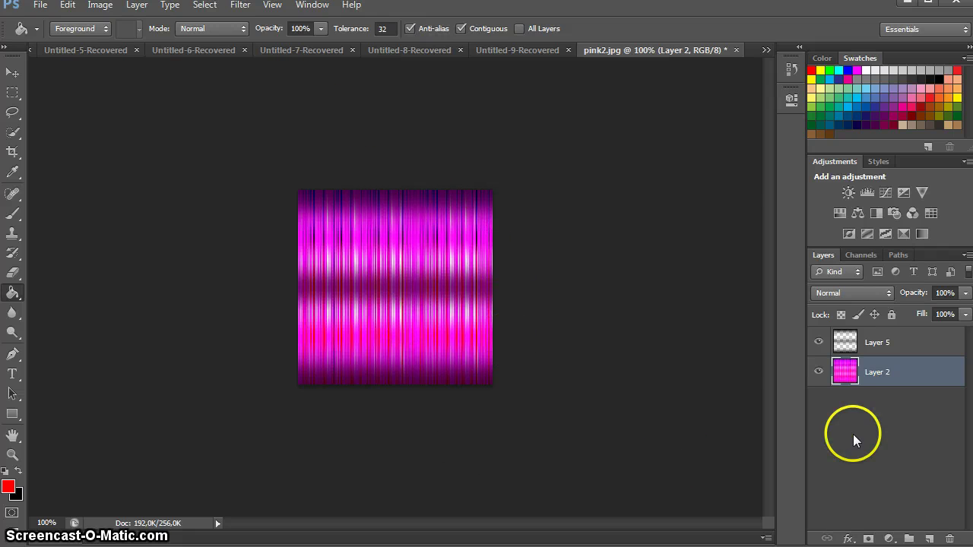
Add a Hue/Saturation adjustment layer between Layer 5 and Layer 2, with Hue at 0.
{"action": "left_click", "coordinate": [819, 345]}
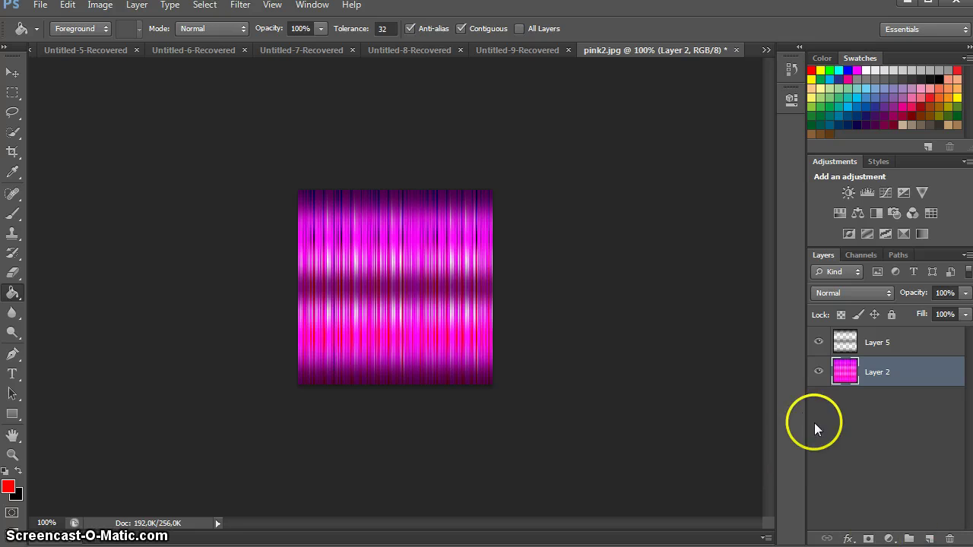
{"action": "left_click", "coordinate": [888, 539]}
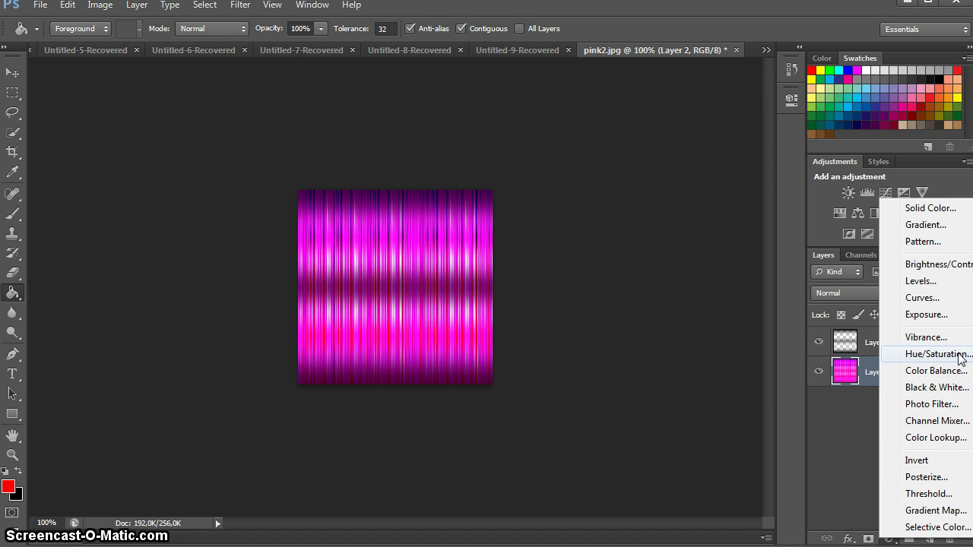
{"action": "left_click", "coordinate": [834, 475]}
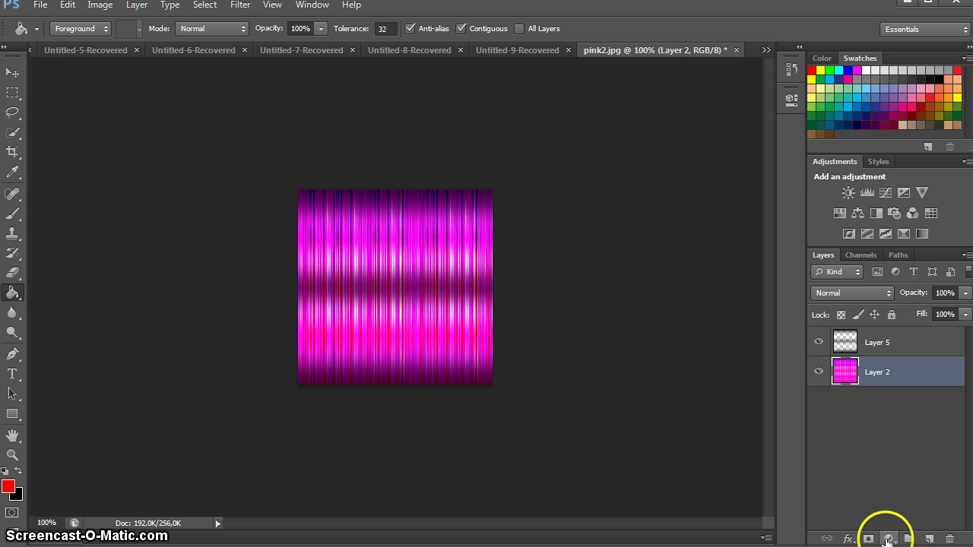
{"action": "left_click", "coordinate": [888, 539]}
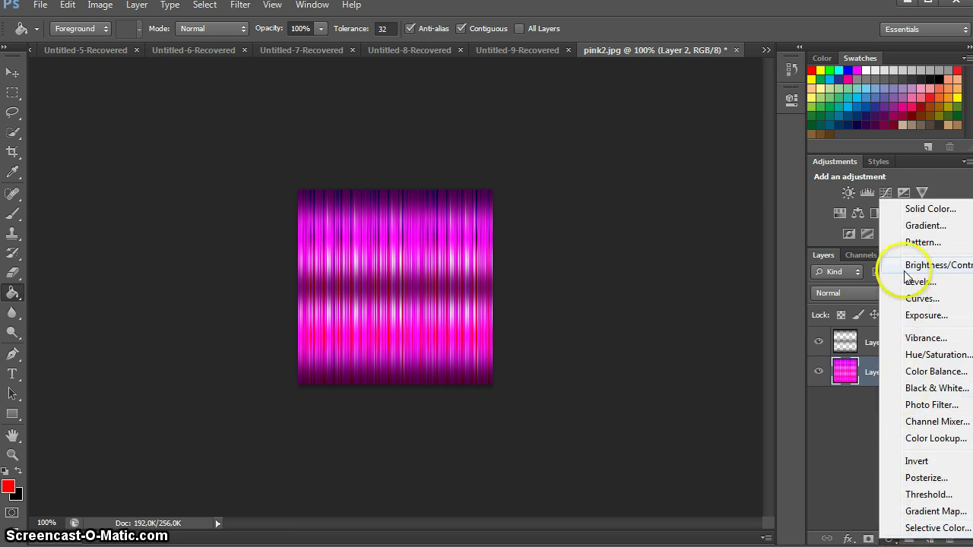
{"action": "left_click", "coordinate": [933, 355]}
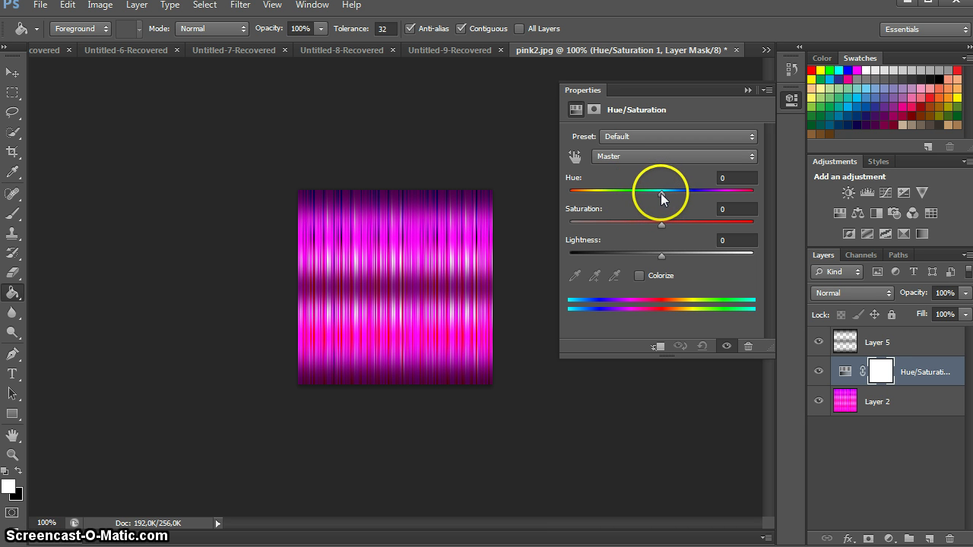
{"action": "mouse_move", "coordinate": [663, 196]}
{"action": "left_mouse_down"}
{"action": "mouse_move", "coordinate": [744, 191]}
{"action": "mouse_move", "coordinate": [599, 191]}
{"action": "mouse_move", "coordinate": [718, 191]}
{"action": "mouse_move", "coordinate": [654, 191]}
{"action": "mouse_move", "coordinate": [662, 194]}
{"action": "left_mouse_up"}
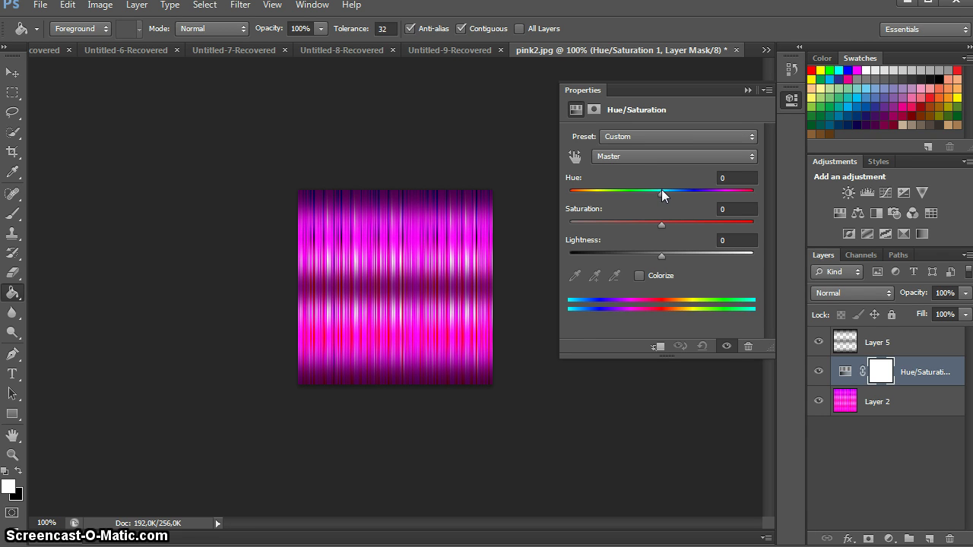
Save the image as a JPEG, overwriting pink2.jpg in New folder.
{"action": "left_click", "coordinate": [88, 226]}
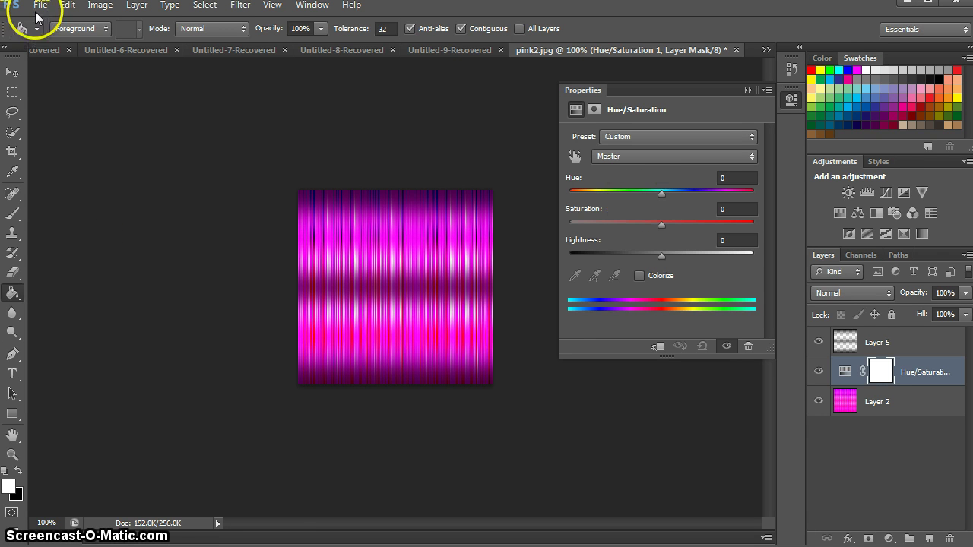
{"action": "left_click_drag", "start_coordinate": [36, 11], "coordinate": [57, 190]}
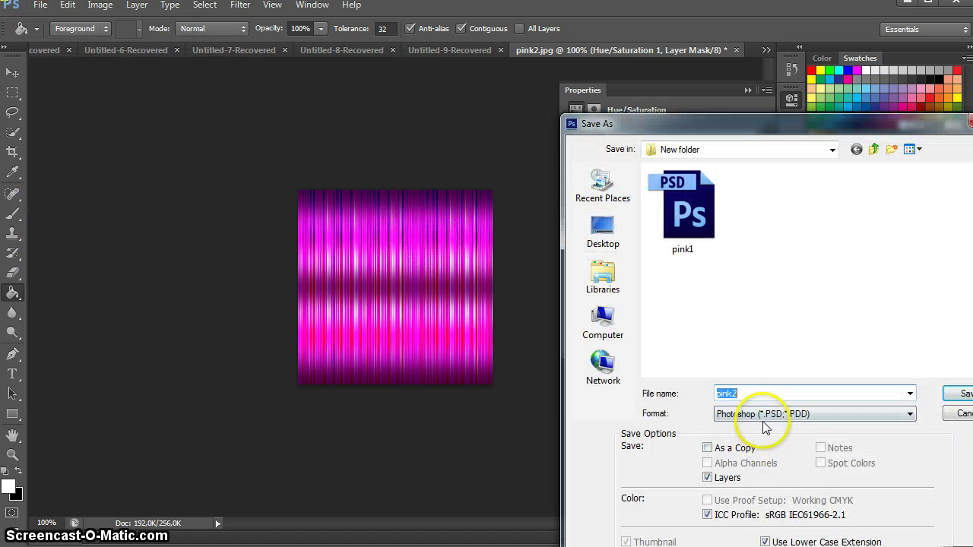
{"action": "left_click", "coordinate": [741, 415]}
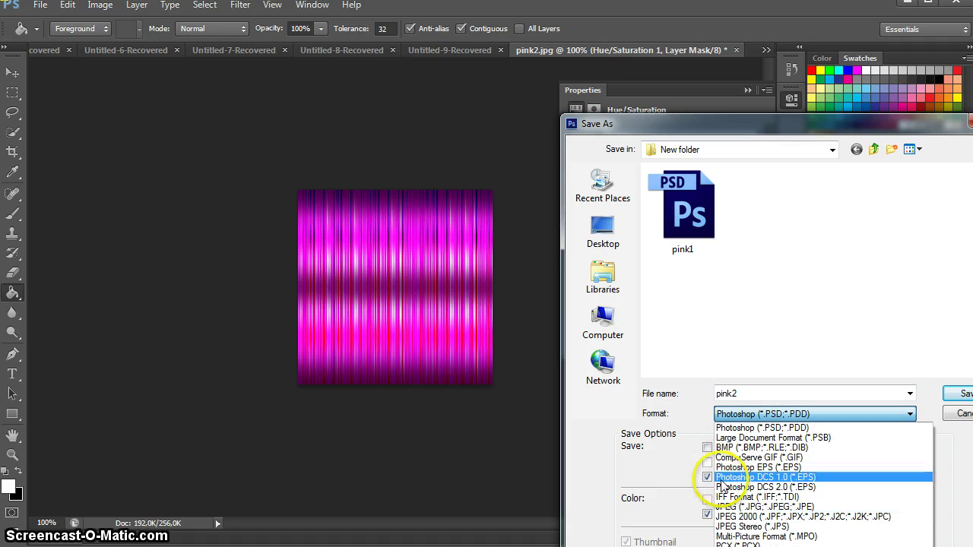
{"action": "left_click", "coordinate": [764, 507]}
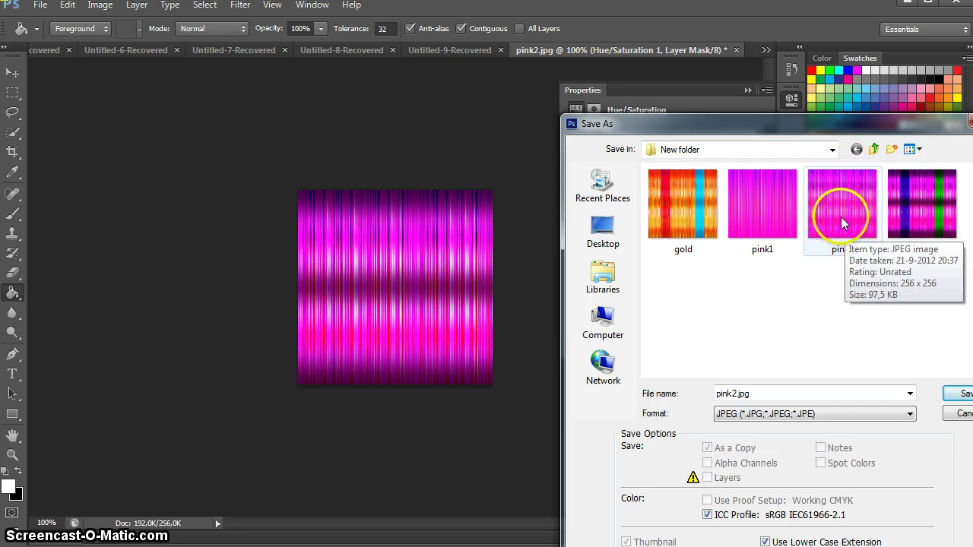
{"action": "double_click", "coordinate": [840, 220]}
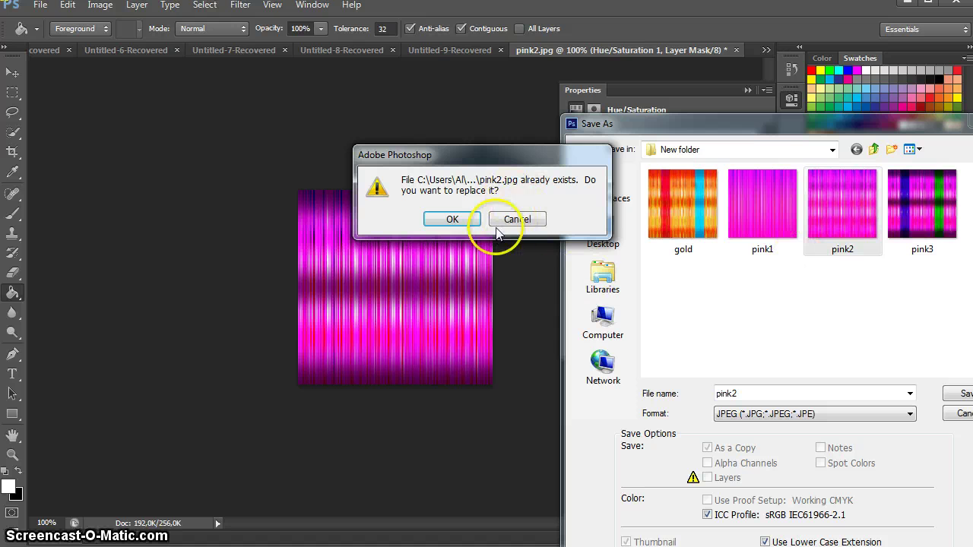
{"action": "left_click", "coordinate": [453, 219]}
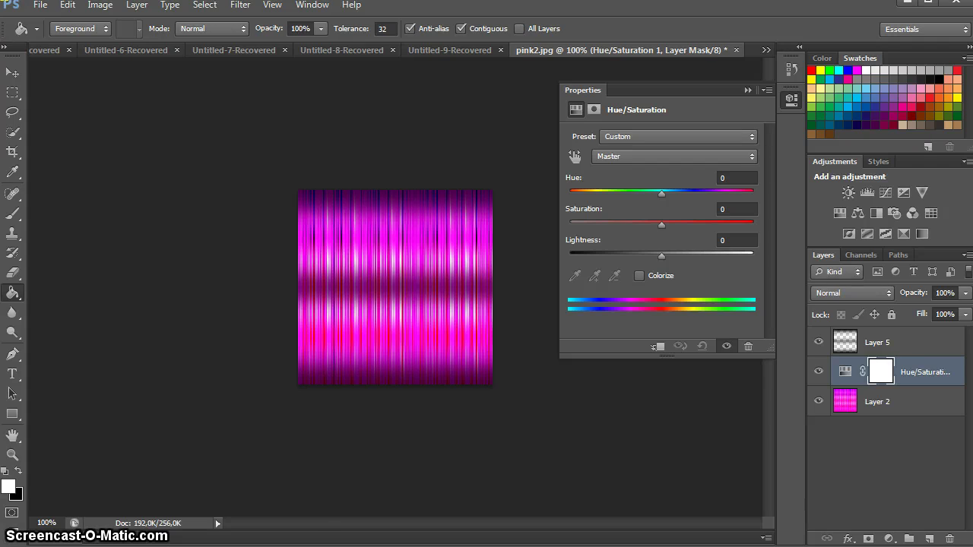
Load pink2 as the IMVU hair texture and apply it to the avatar.
{"action": "left_click", "coordinate": [444, 388]}
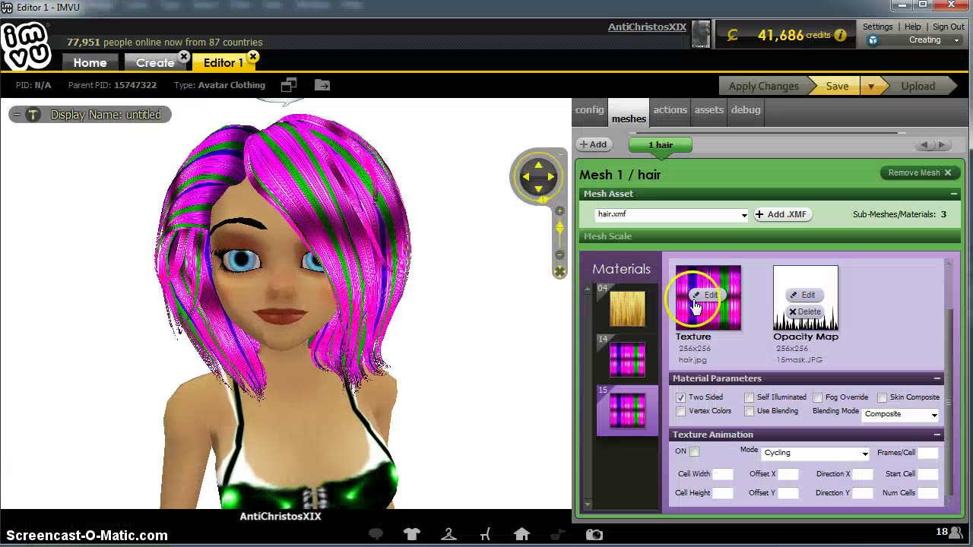
{"action": "left_click", "coordinate": [712, 315]}
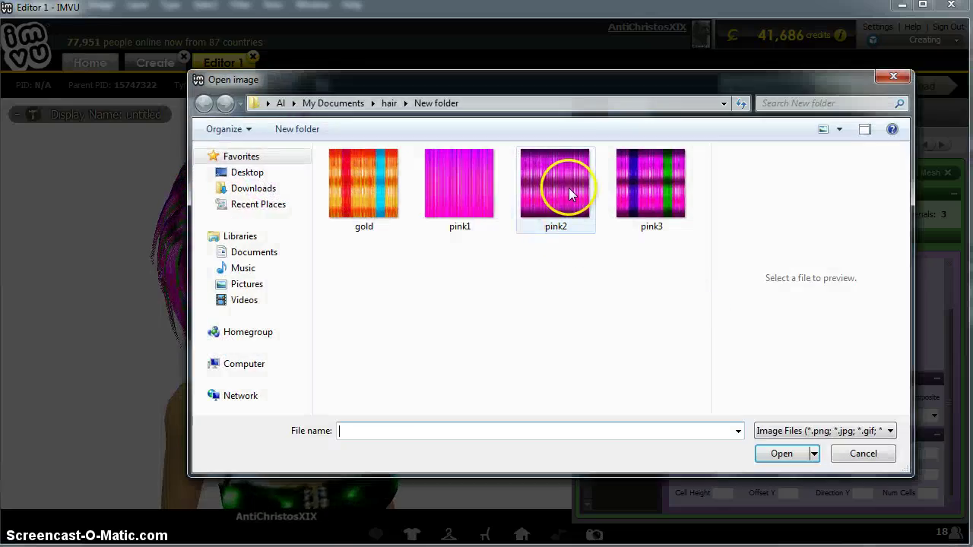
{"action": "double_click", "coordinate": [569, 197]}
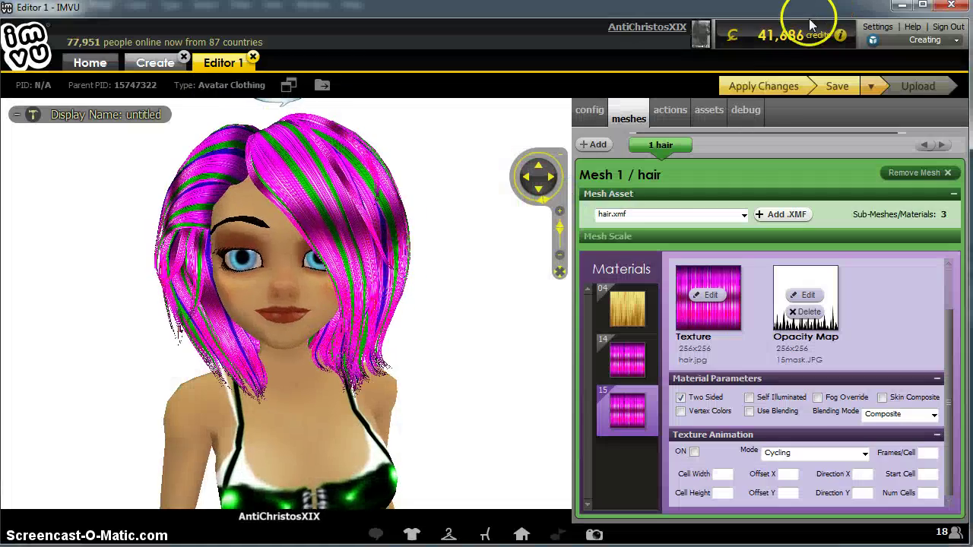
{"action": "left_click", "coordinate": [769, 85]}
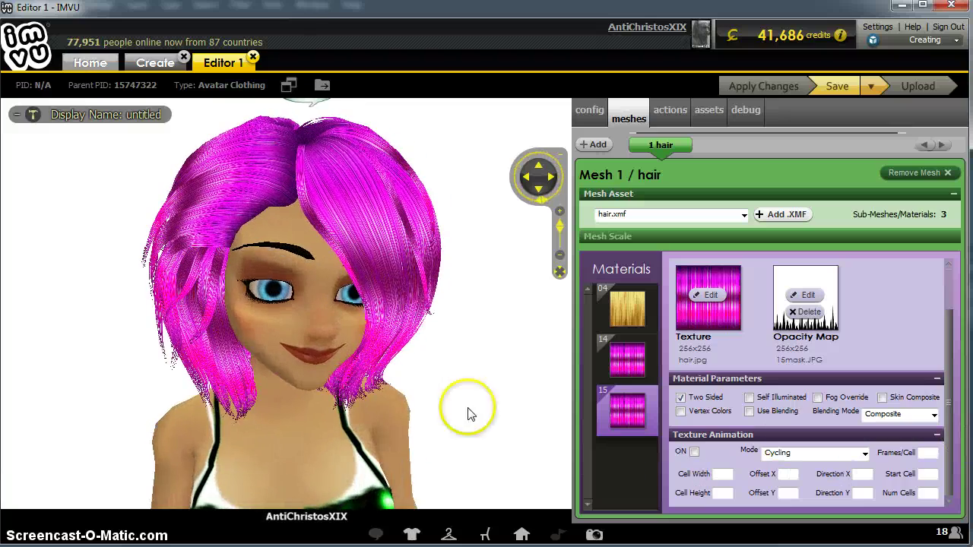
{"action": "key", "text": "alt+Tab"}
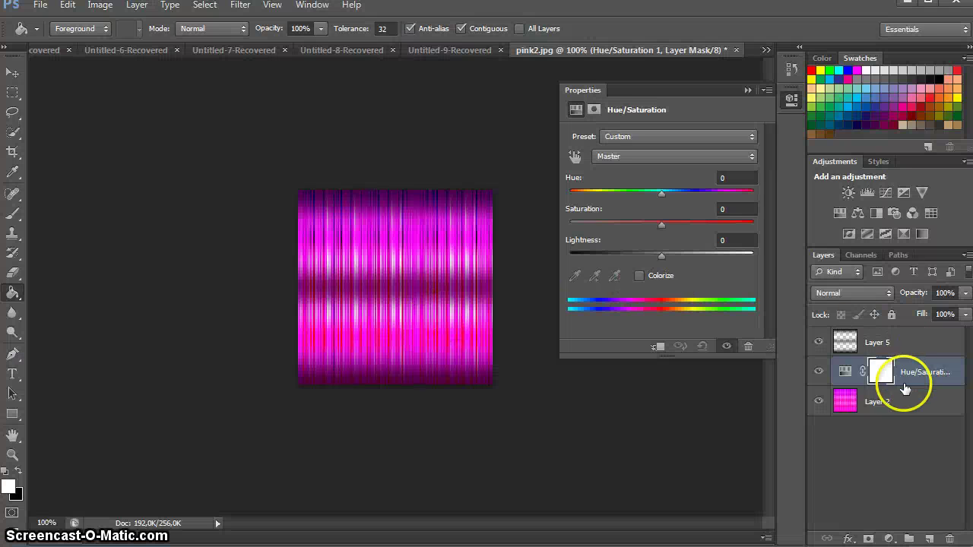
Lower Layer 5's opacity to 55% and re-save as a JPEG over pink2.jpg.
{"action": "left_click", "coordinate": [941, 292]}
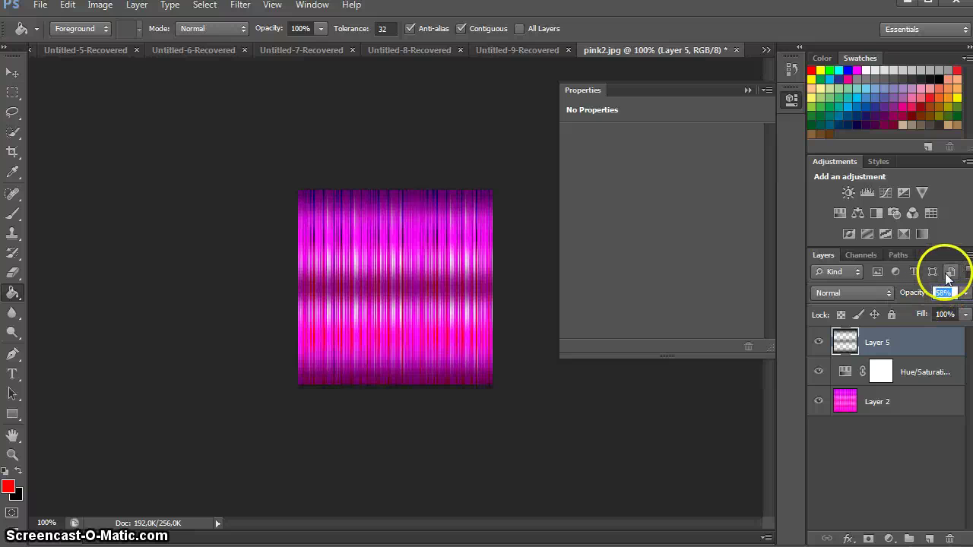
{"action": "mouse_move", "coordinate": [912, 293]}
{"action": "left_mouse_down"}
{"action": "mouse_move", "coordinate": [879, 283]}
{"action": "mouse_move", "coordinate": [902, 293]}
{"action": "left_mouse_up"}
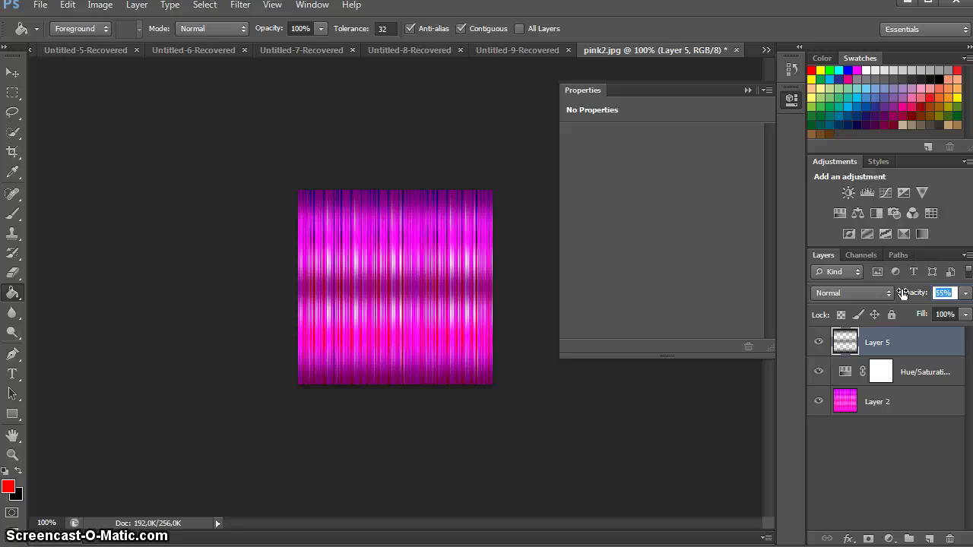
{"action": "left_click", "coordinate": [38, 6]}
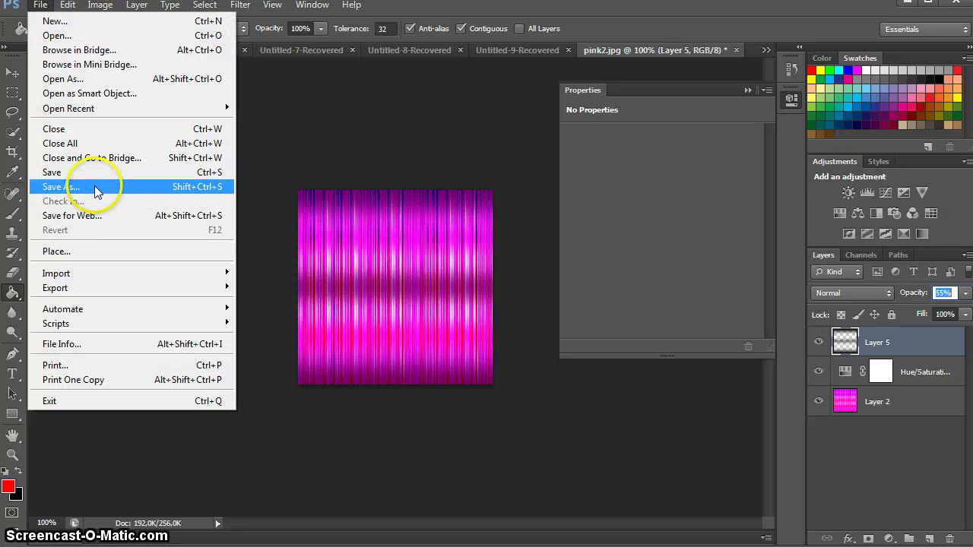
{"action": "left_click", "coordinate": [95, 188]}
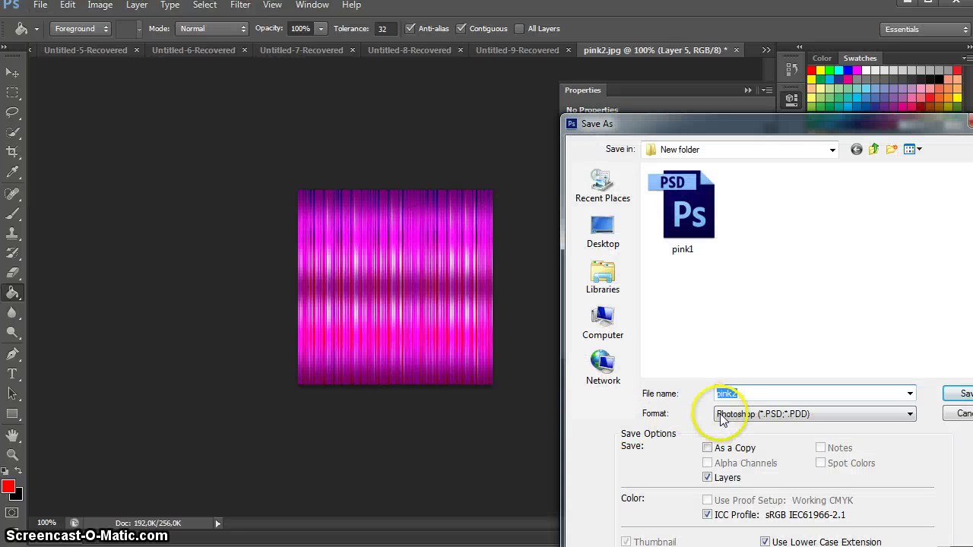
{"action": "left_click", "coordinate": [722, 414]}
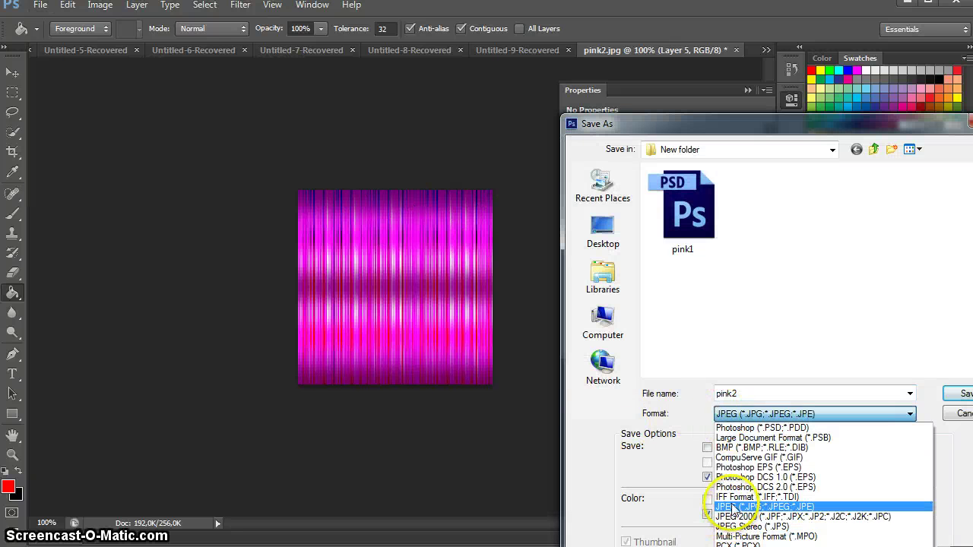
{"action": "left_click", "coordinate": [733, 502]}
{"action": "double_click", "coordinate": [839, 205]}
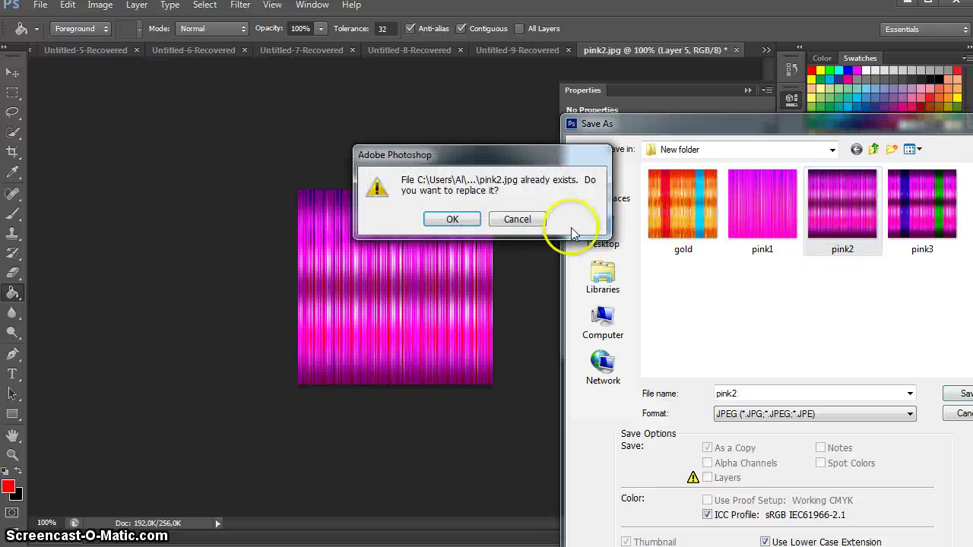
{"action": "left_click", "coordinate": [453, 220]}
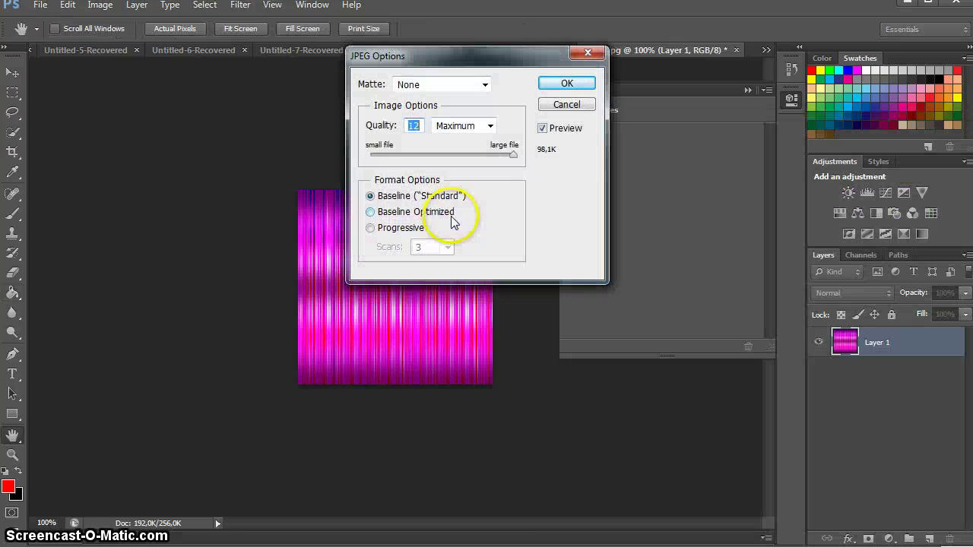
{"action": "left_click", "coordinate": [567, 84]}
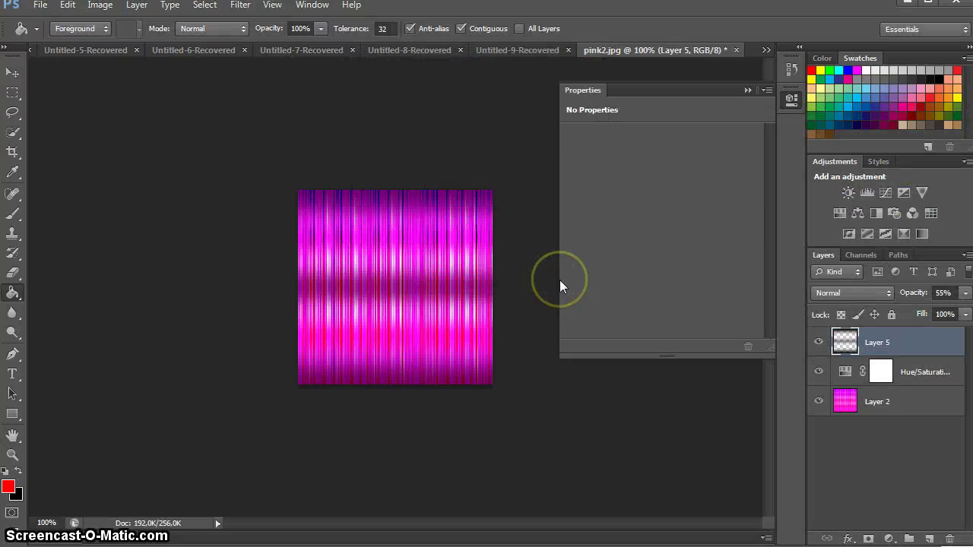
Reload pink2 into IMVU's hair material, apply it, and view the streaked pink hair from the front.
{"action": "key", "text": "alt+Tab"}
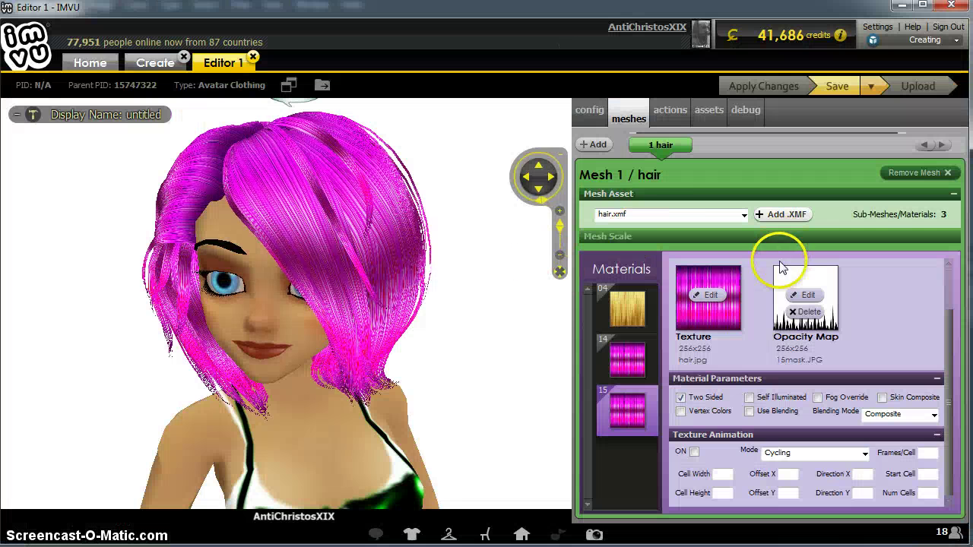
{"action": "left_click", "coordinate": [707, 295]}
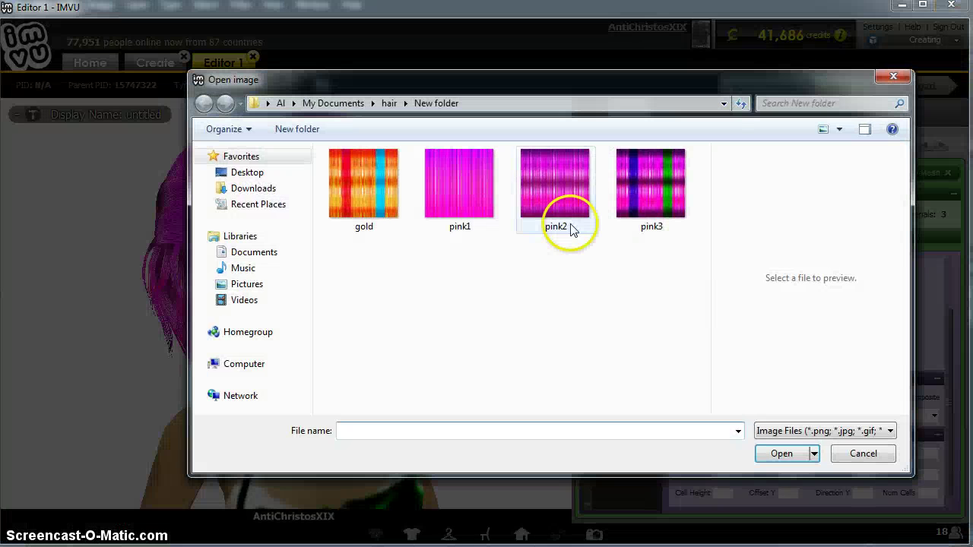
{"action": "double_click", "coordinate": [553, 192]}
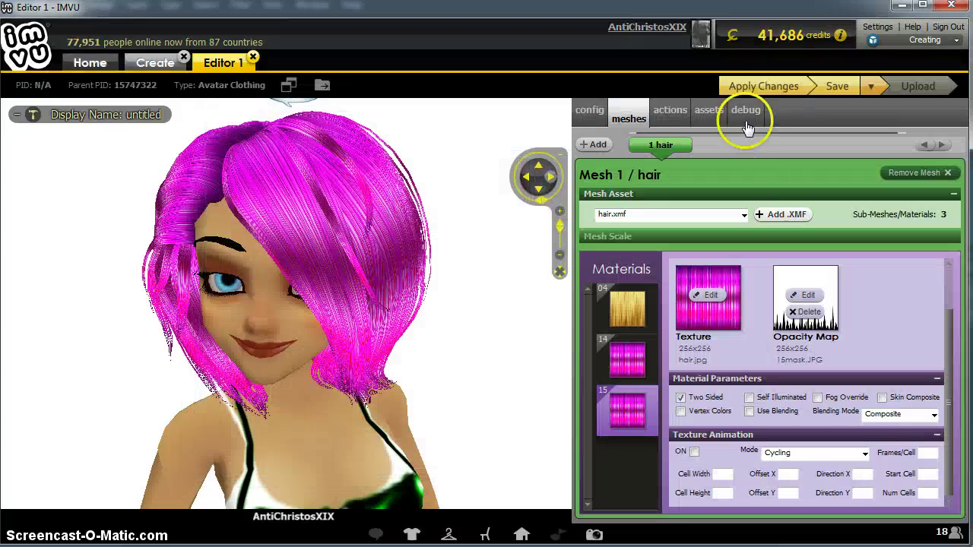
{"action": "left_click", "coordinate": [747, 83]}
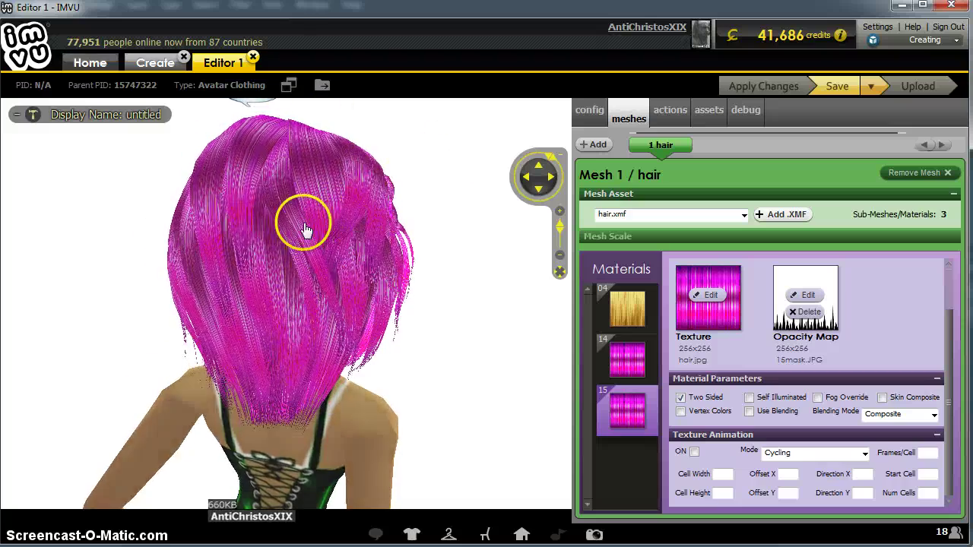
{"action": "left_click", "coordinate": [396, 277]}
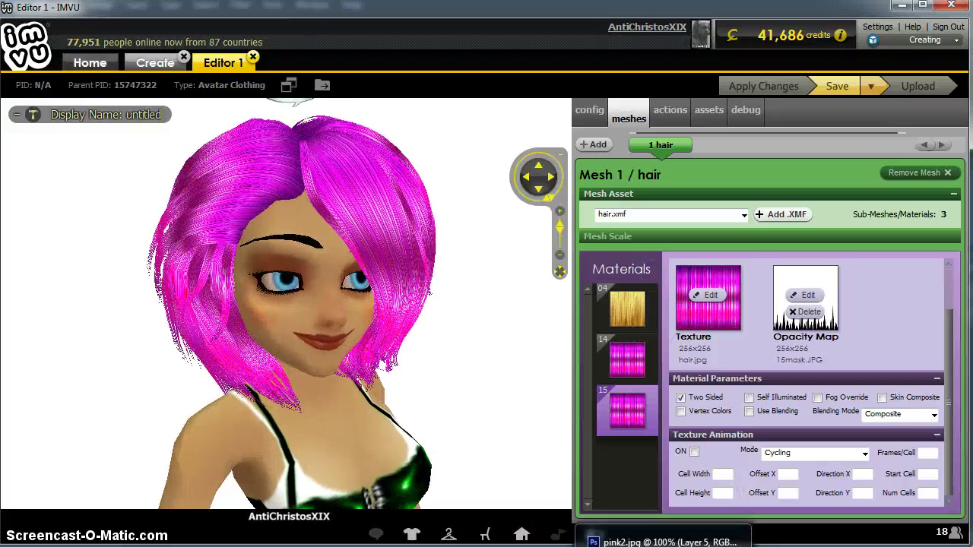
Set the Hue/Saturation layer to Hue -60 and Lightness -40, making the texture dark blue.
{"action": "left_click", "coordinate": [653, 536]}
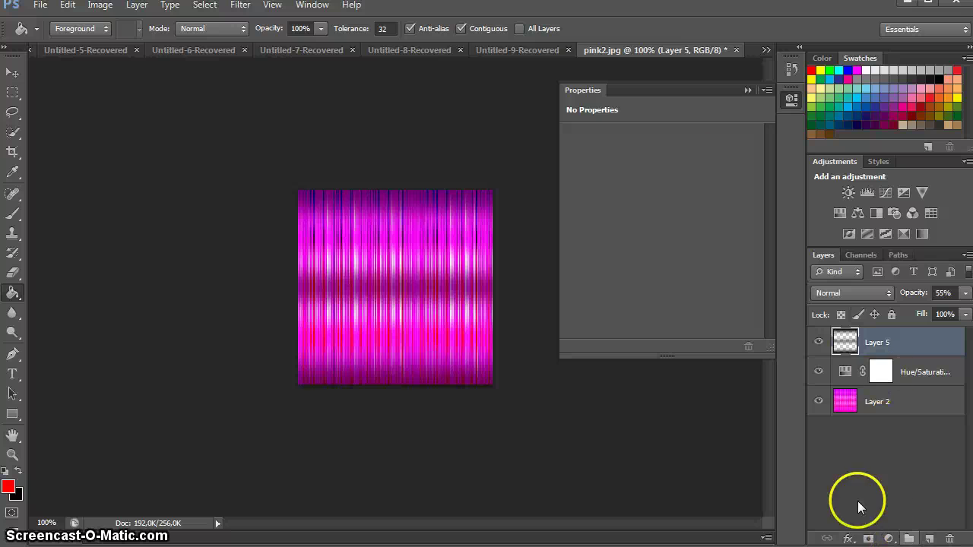
{"action": "left_click", "coordinate": [913, 376]}
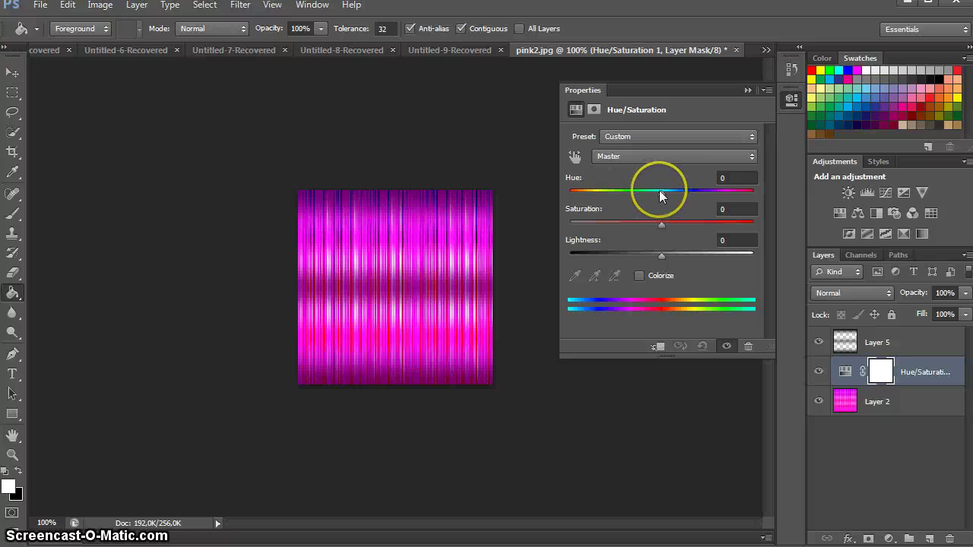
{"action": "left_click_drag", "start_coordinate": [659, 190], "coordinate": [614, 191]}
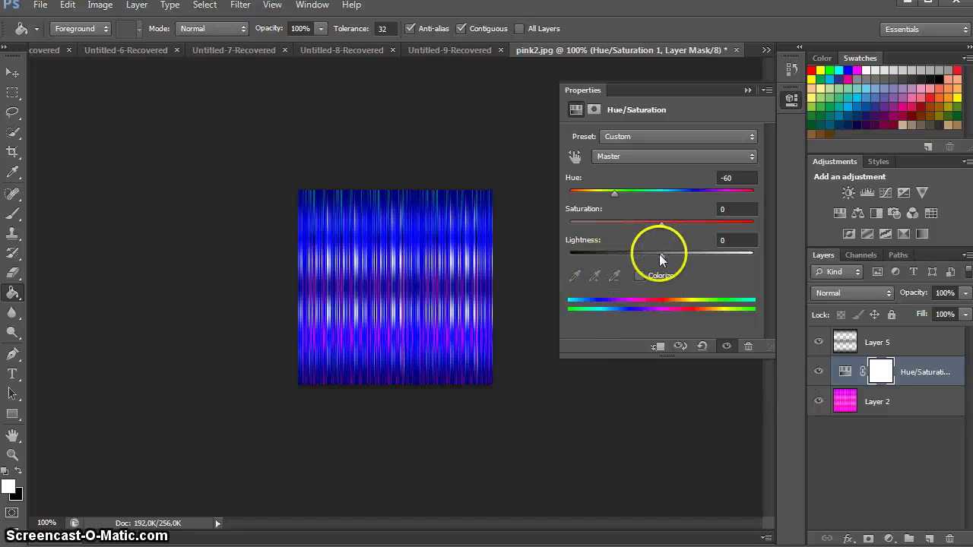
{"action": "mouse_move", "coordinate": [662, 258]}
{"action": "left_mouse_down"}
{"action": "mouse_move", "coordinate": [591, 257]}
{"action": "mouse_move", "coordinate": [779, 252]}
{"action": "mouse_move", "coordinate": [577, 252]}
{"action": "mouse_move", "coordinate": [625, 253]}
{"action": "left_mouse_up"}
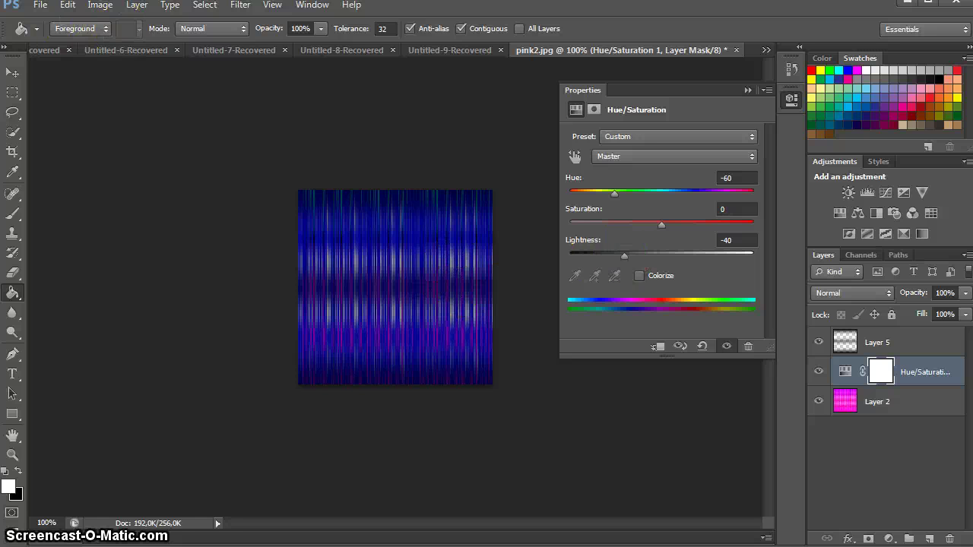
Save the dark blue texture as a JPEG named 'blue' in New folder.
{"action": "left_click", "coordinate": [38, 6]}
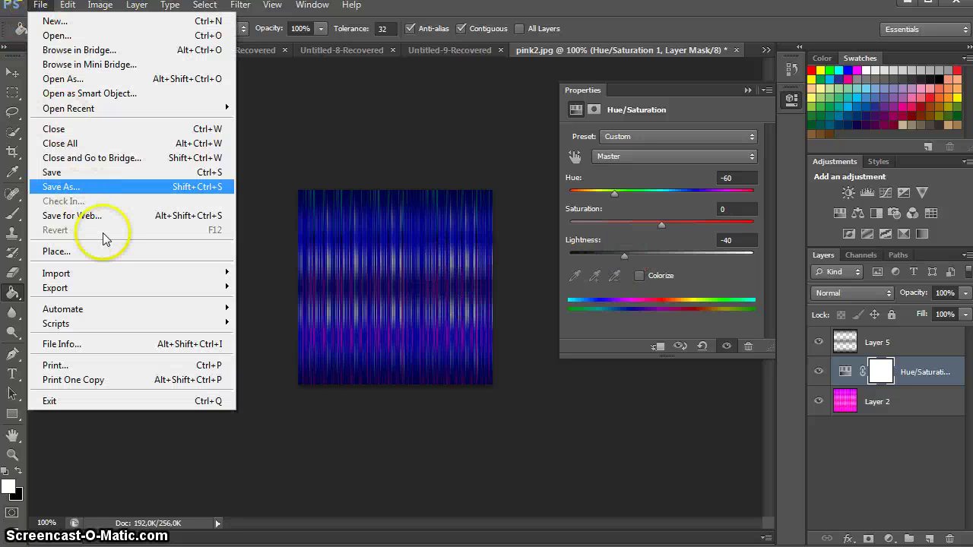
{"action": "left_click", "coordinate": [104, 191]}
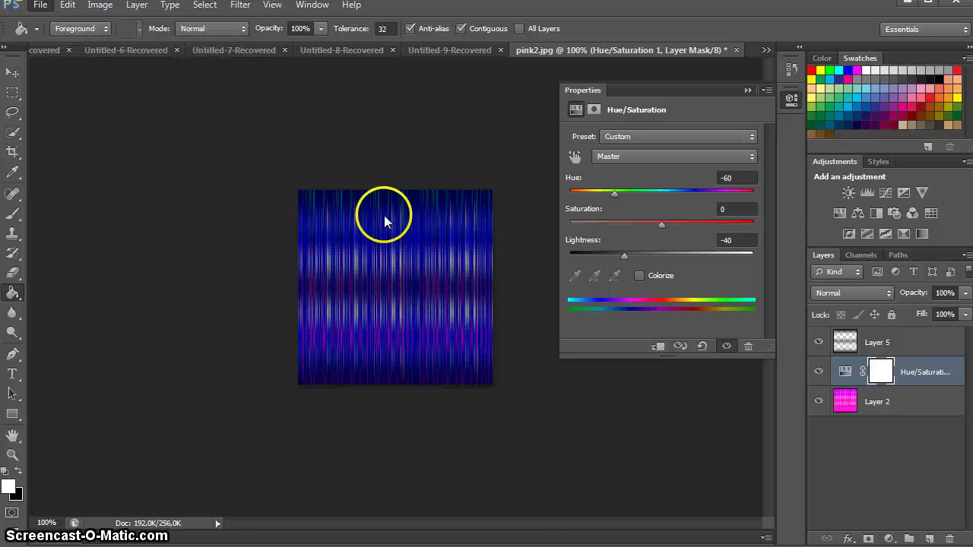
{"action": "left_click", "coordinate": [798, 413]}
{"action": "left_click", "coordinate": [787, 512]}
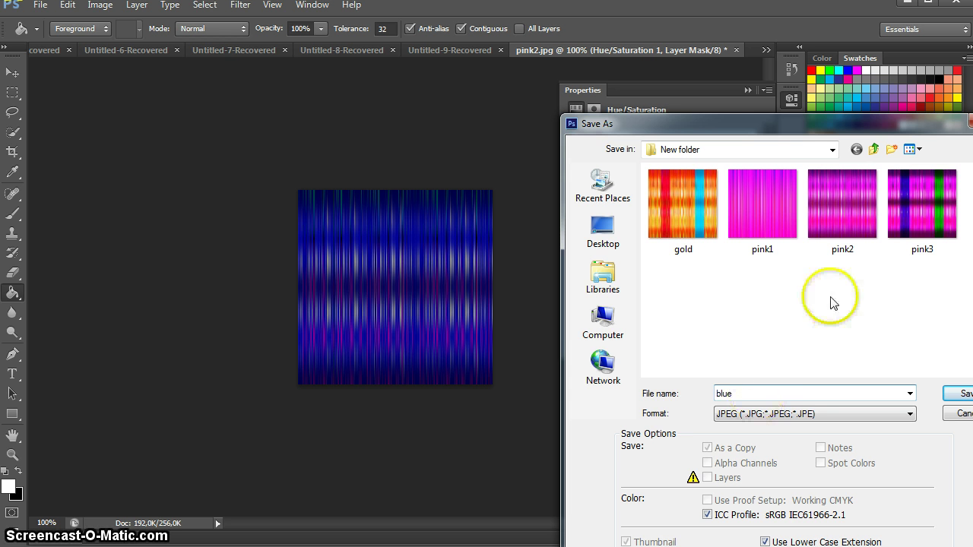
{"action": "left_click", "coordinate": [959, 393]}
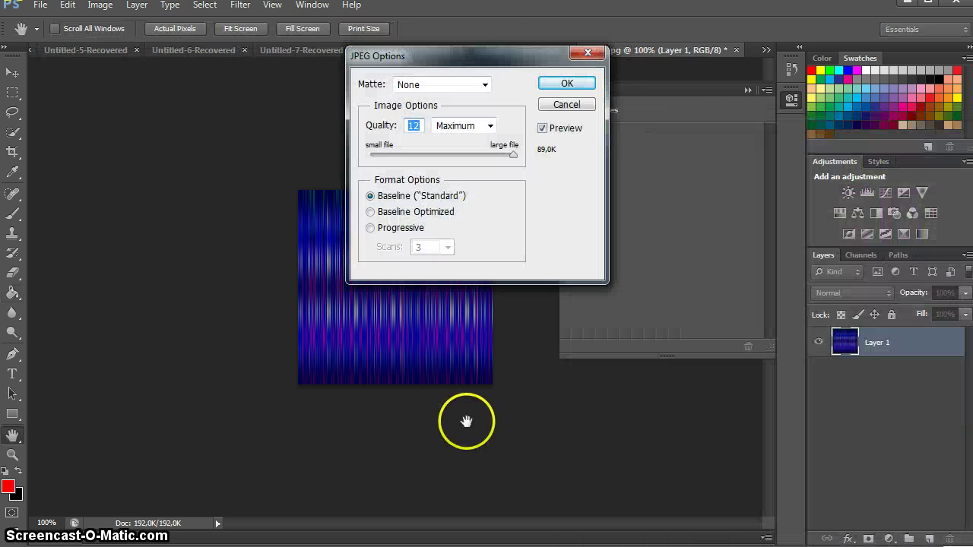
{"action": "left_click", "coordinate": [553, 84]}
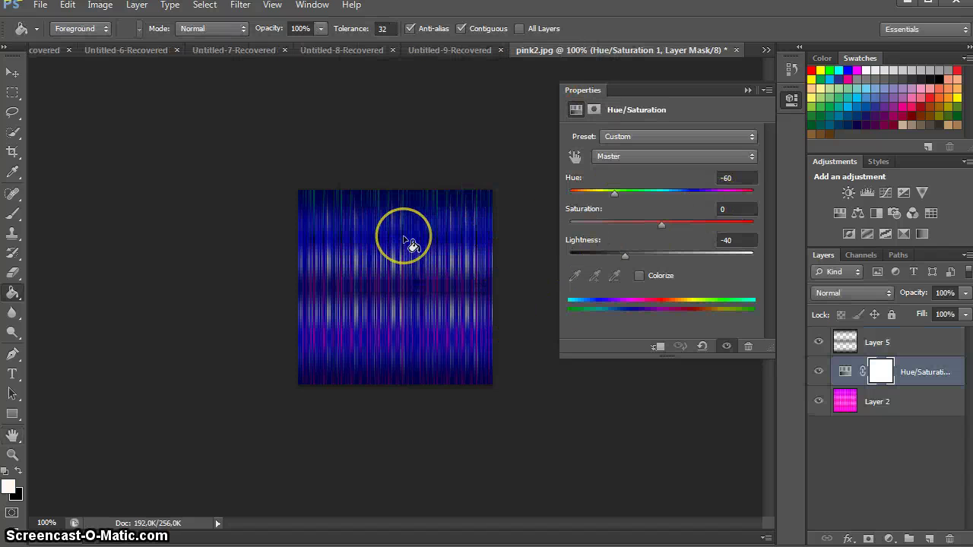
{"action": "key", "text": "alt+Tab"}
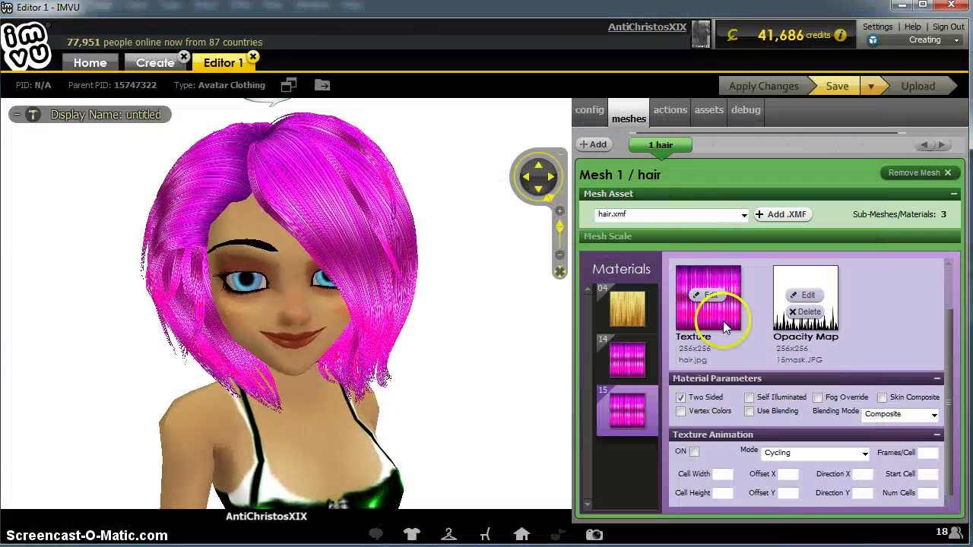
Load the blue texture into IMVU's hair material, apply it, and rotate the avatar to check.
{"action": "left_click", "coordinate": [702, 296]}
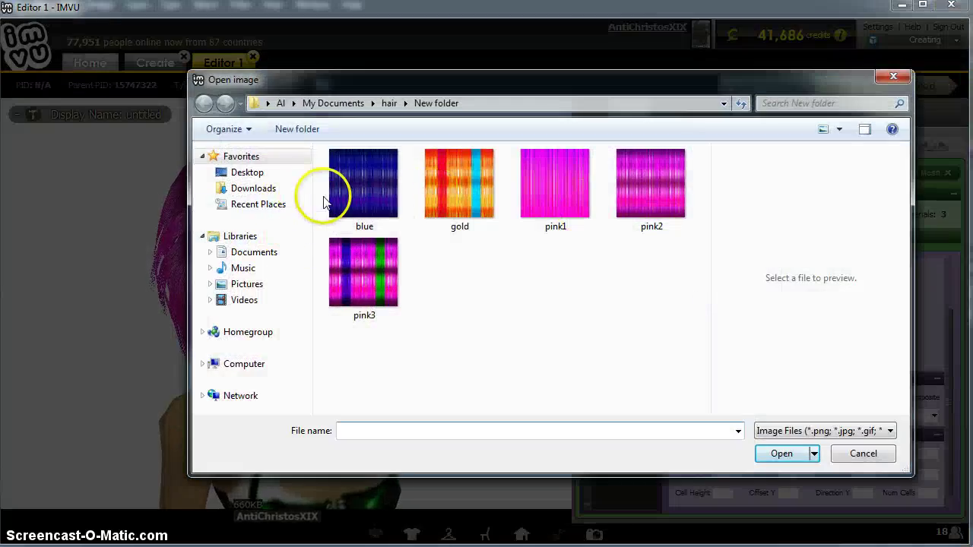
{"action": "double_click", "coordinate": [357, 194]}
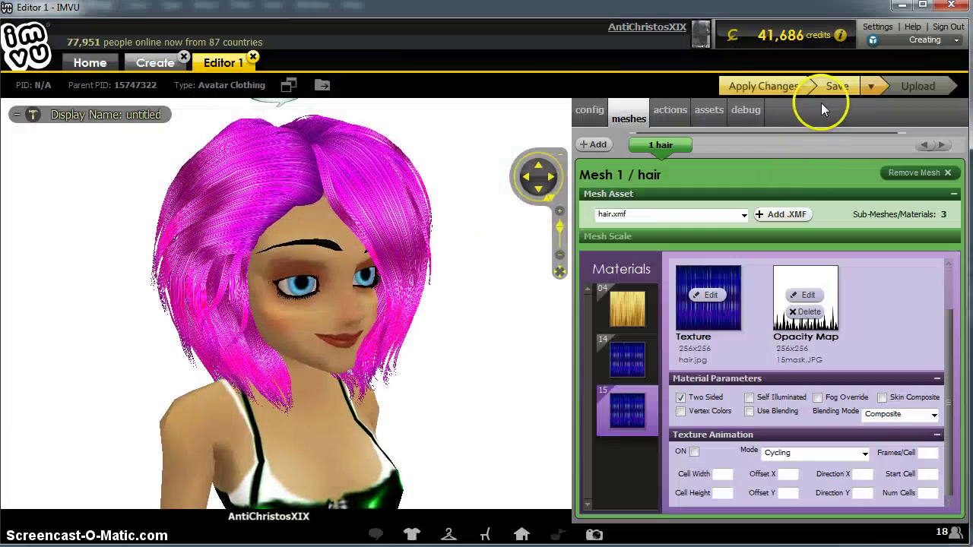
{"action": "left_click", "coordinate": [766, 85]}
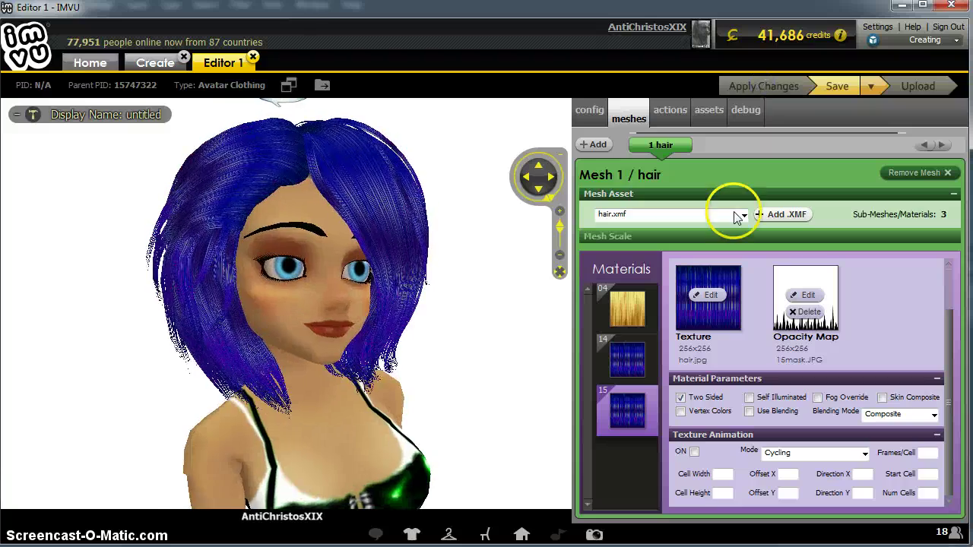
{"action": "left_click_drag", "start_coordinate": [520, 461], "coordinate": [423, 428]}
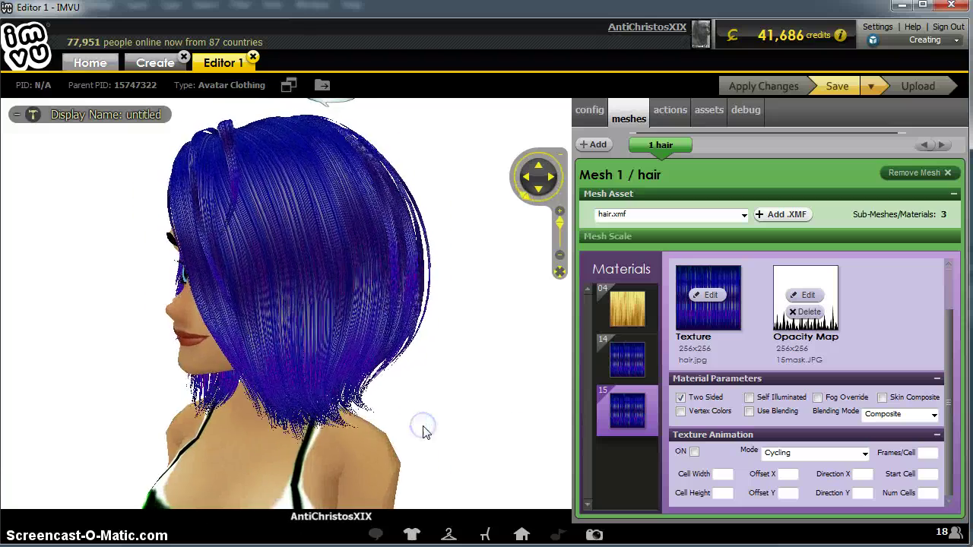
{"action": "key", "text": "alt+Tab"}
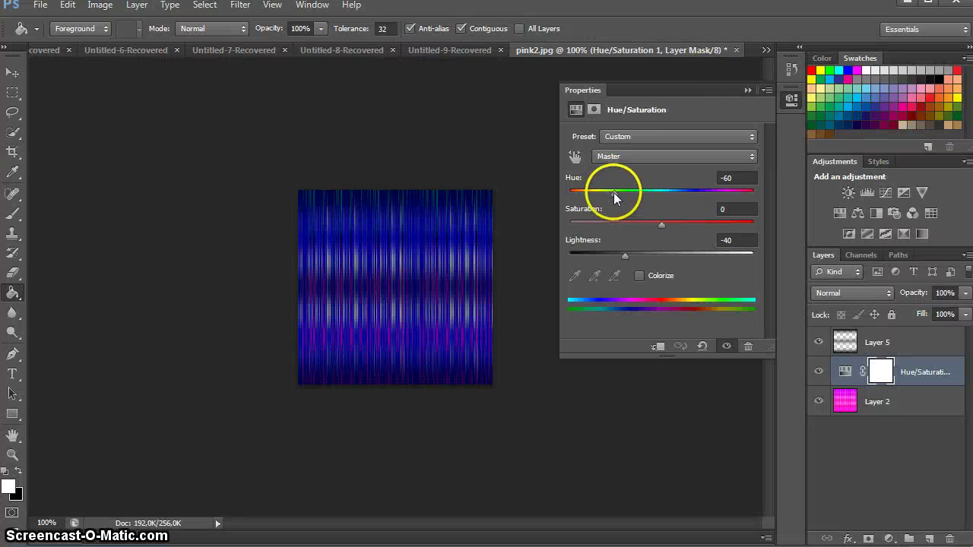
Drag the sliders to Hue +64, Saturation +24 and Lightness +2 for a fire-red texture.
{"action": "scroll", "coordinate": [613, 192], "scroll_direction": "up", "scroll_amount": 15}
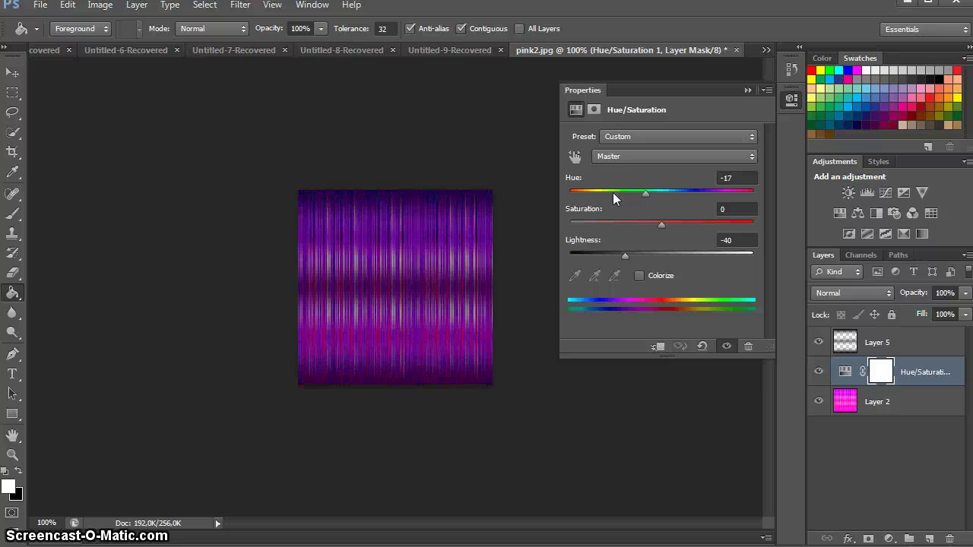
{"action": "scroll", "coordinate": [613, 192], "scroll_direction": "up", "scroll_amount": 9}
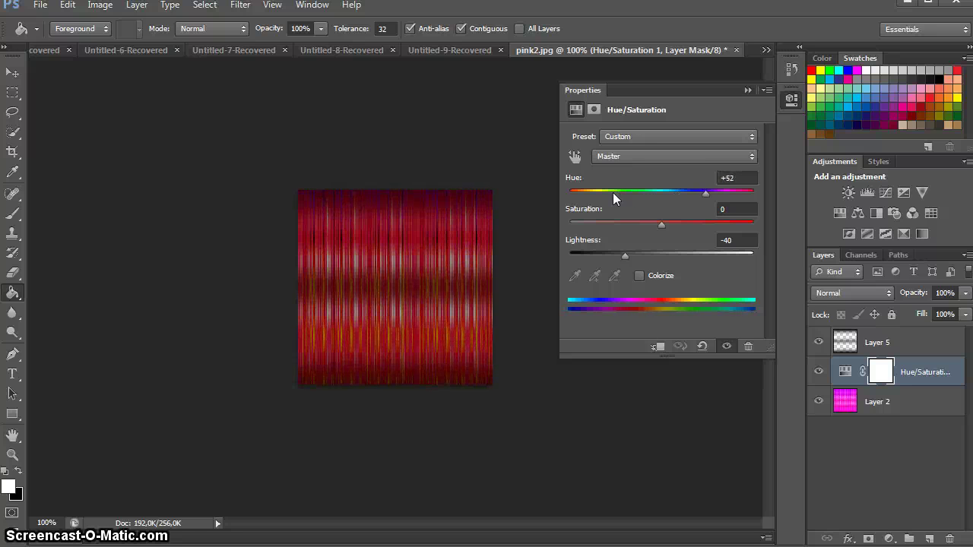
{"action": "mouse_move", "coordinate": [709, 191]}
{"action": "left_mouse_down"}
{"action": "mouse_move", "coordinate": [719, 191]}
{"action": "mouse_move", "coordinate": [663, 190]}
{"action": "mouse_move", "coordinate": [703, 190]}
{"action": "left_mouse_up"}
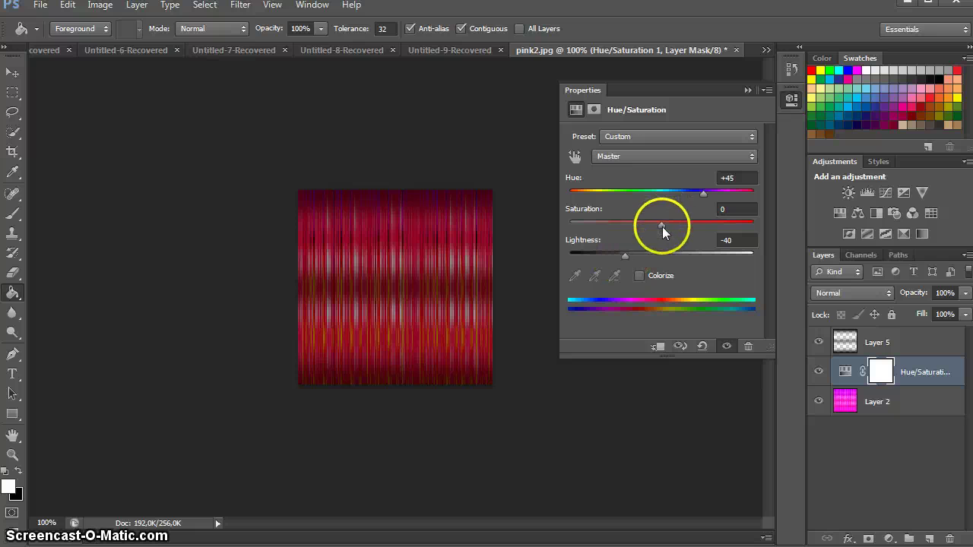
{"action": "left_click_drag", "start_coordinate": [662, 225], "coordinate": [684, 225]}
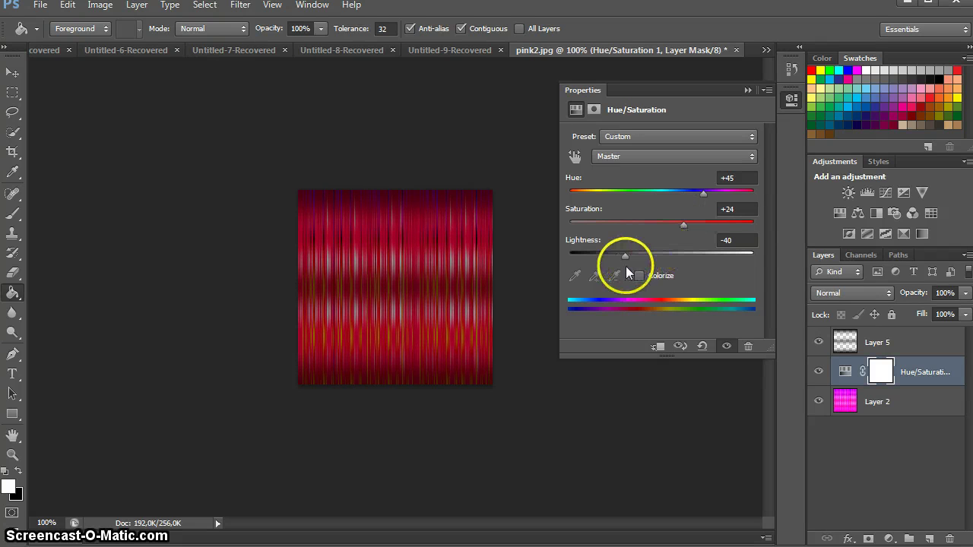
{"action": "left_click_drag", "start_coordinate": [624, 255], "coordinate": [665, 255]}
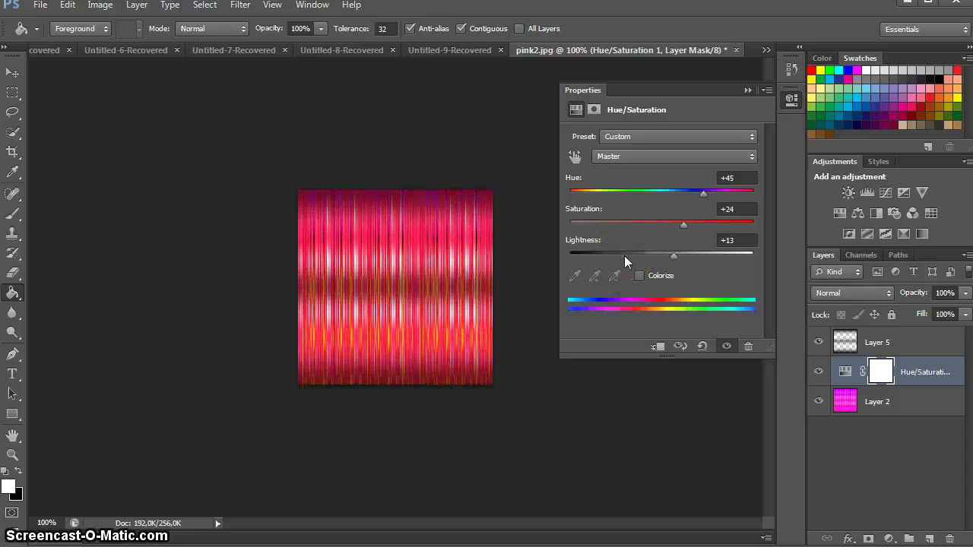
{"action": "left_click", "coordinate": [703, 192]}
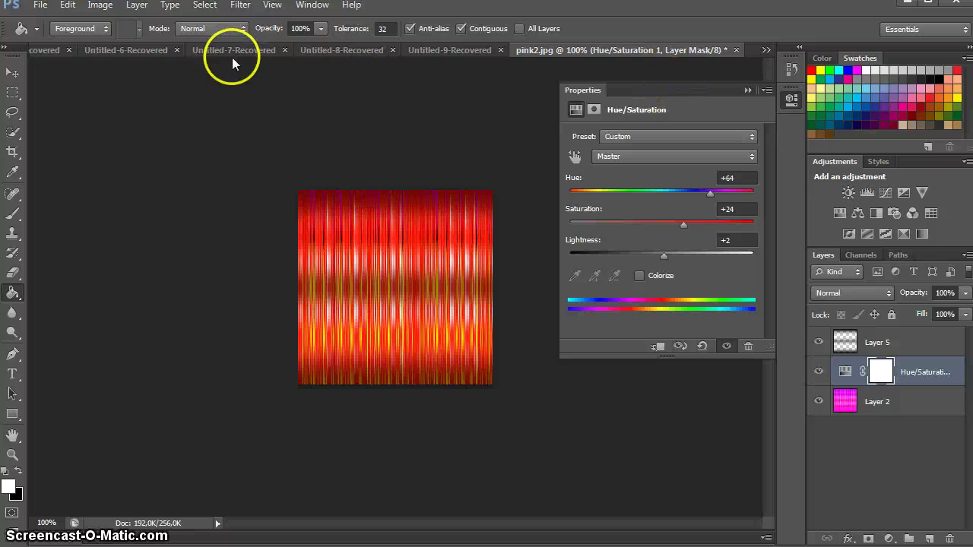
Save the texture as a JPEG named fire, accepting the default JPEG options.
{"action": "left_click", "coordinate": [38, 6]}
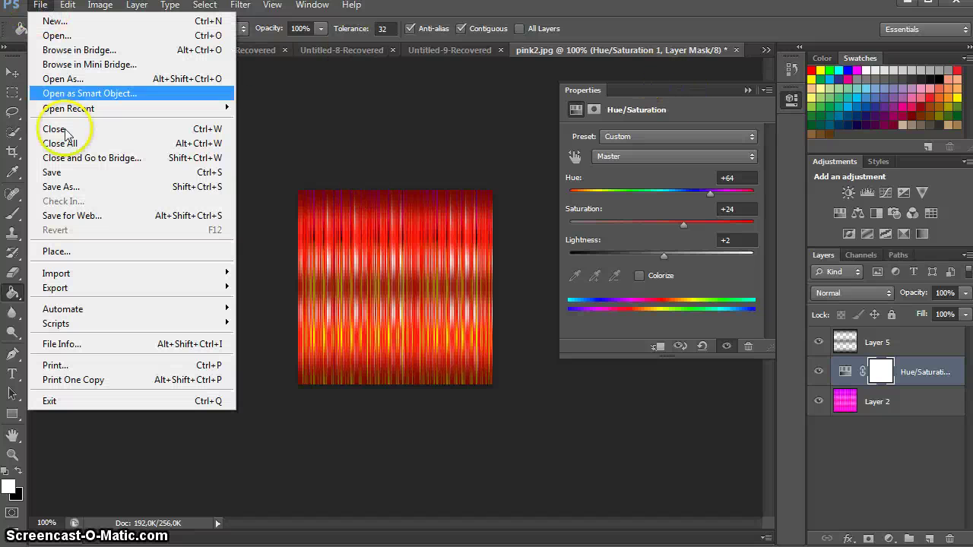
{"action": "left_click", "coordinate": [99, 188]}
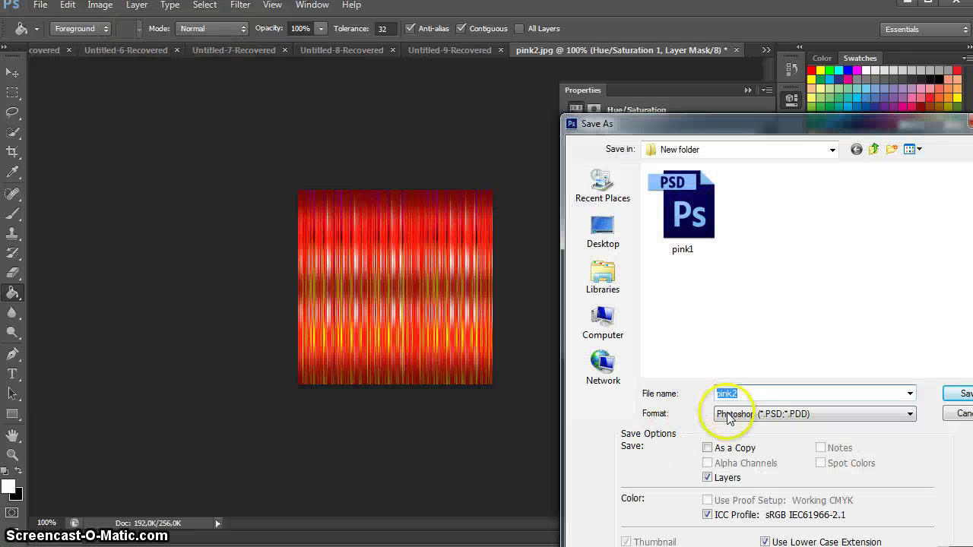
{"action": "left_click", "coordinate": [726, 414]}
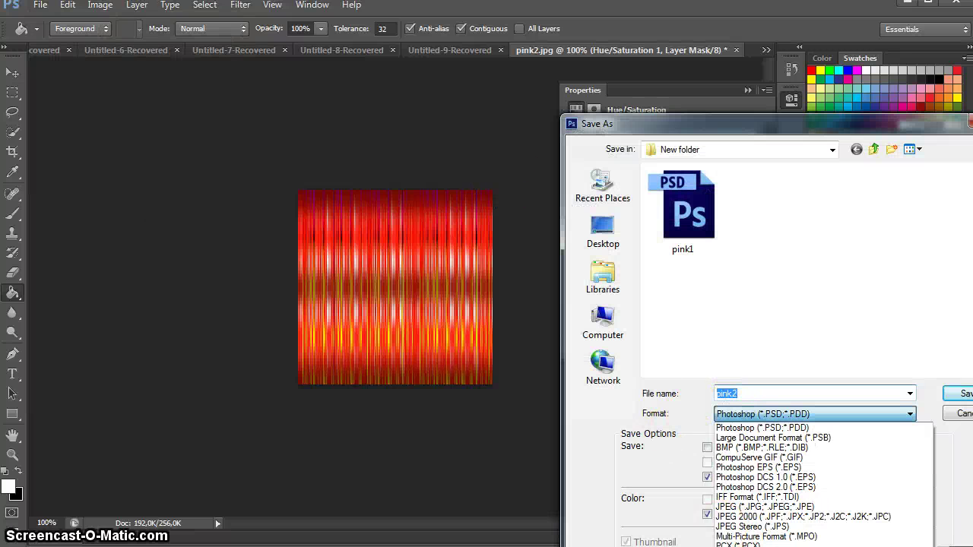
{"action": "left_click", "coordinate": [768, 506]}
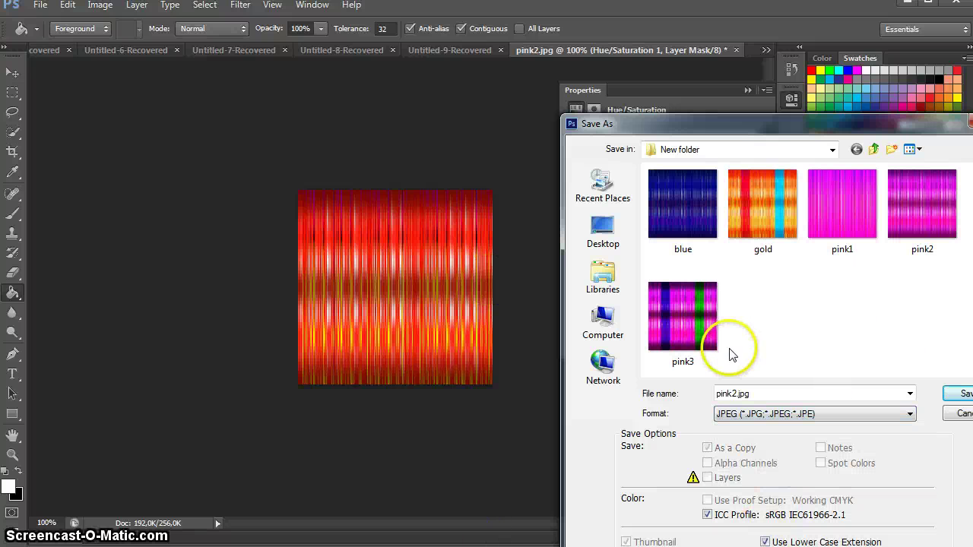
{"action": "left_click", "coordinate": [665, 226]}
{"action": "double_click", "coordinate": [731, 393]}
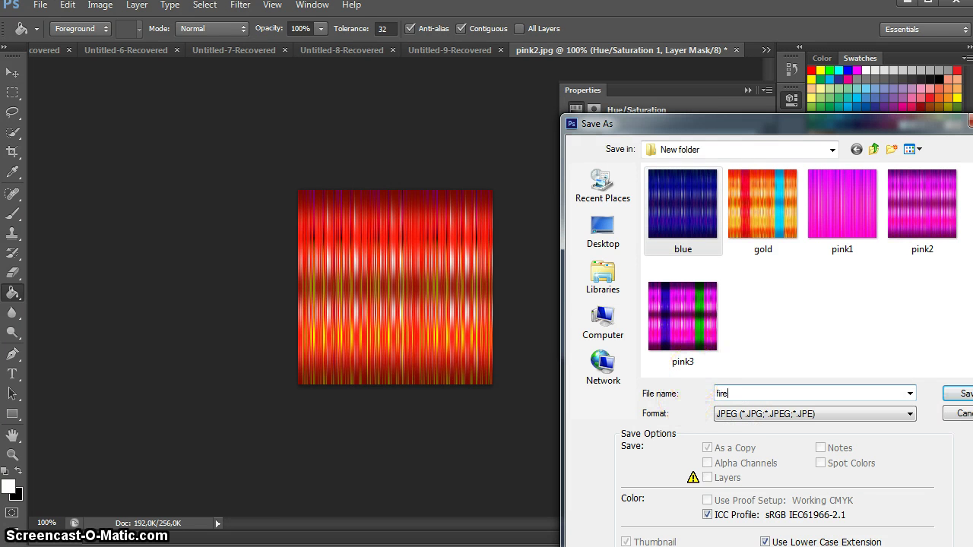
{"action": "left_click", "coordinate": [959, 393]}
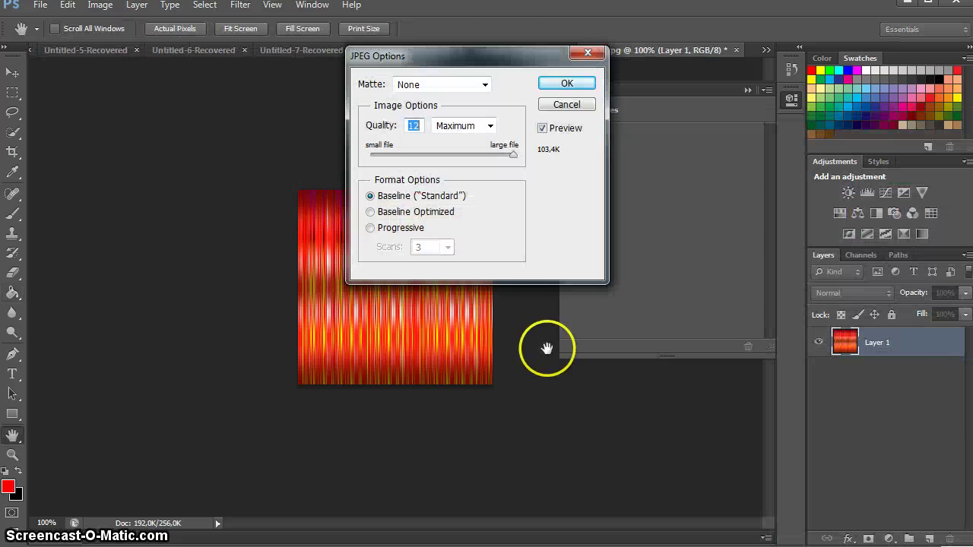
{"action": "left_click", "coordinate": [550, 82]}
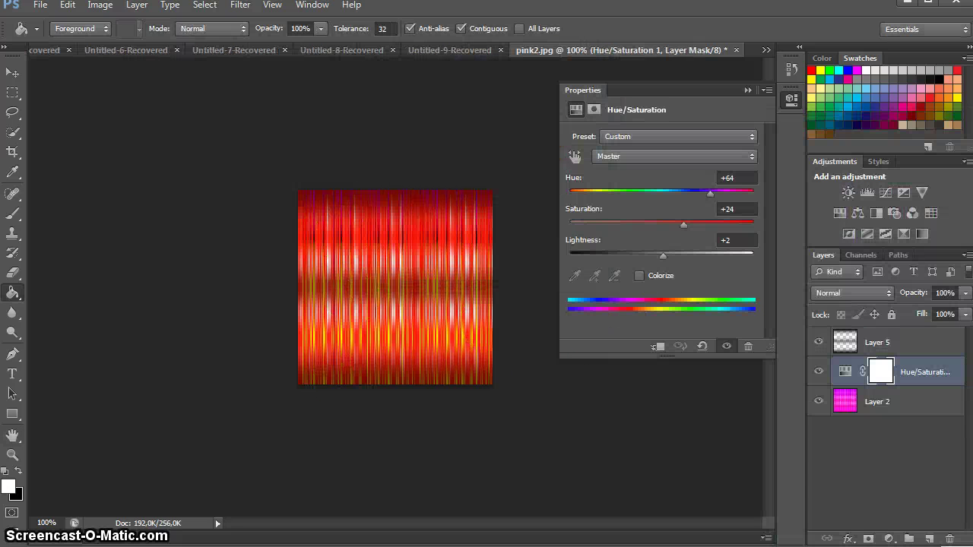
Load the fire image as the IMVU hair texture and apply the change.
{"action": "left_click", "coordinate": [509, 536]}
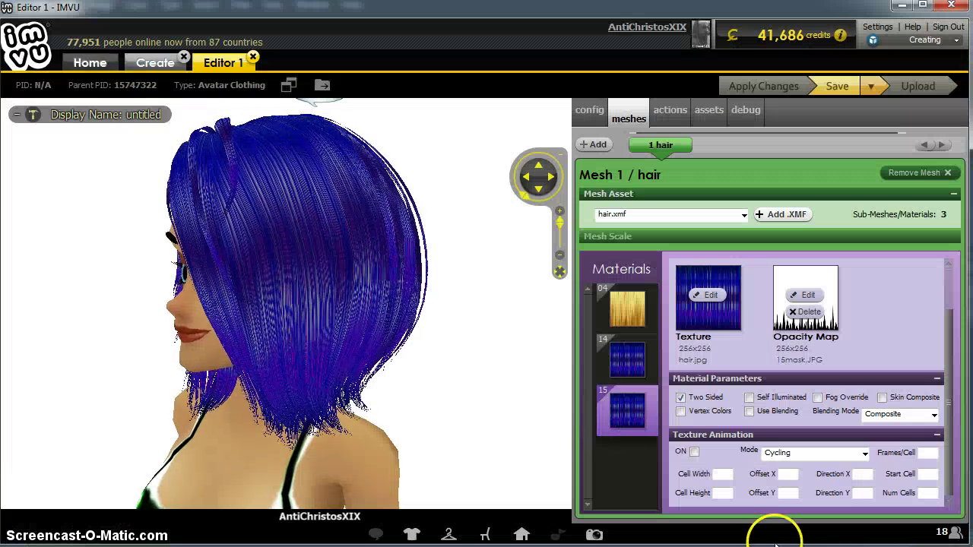
{"action": "left_click", "coordinate": [700, 296]}
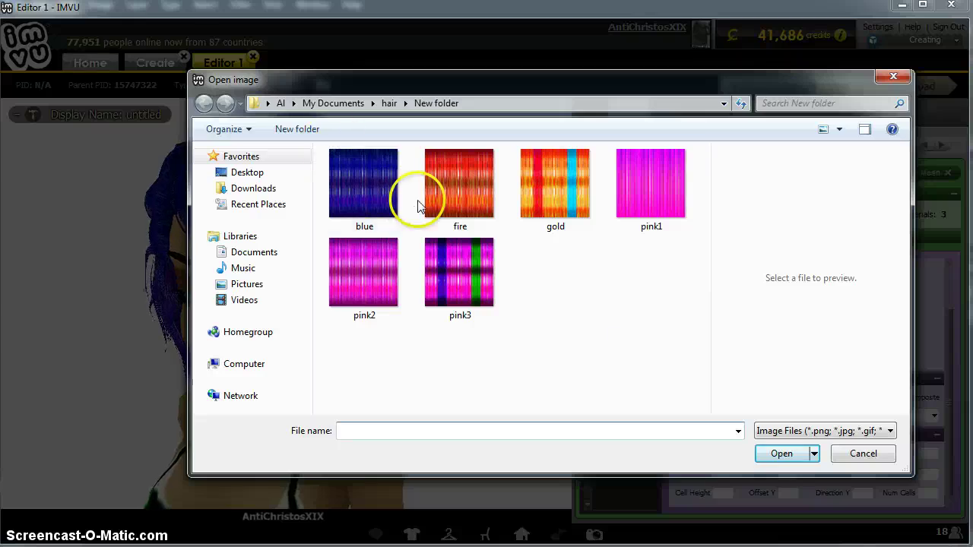
{"action": "double_click", "coordinate": [450, 194]}
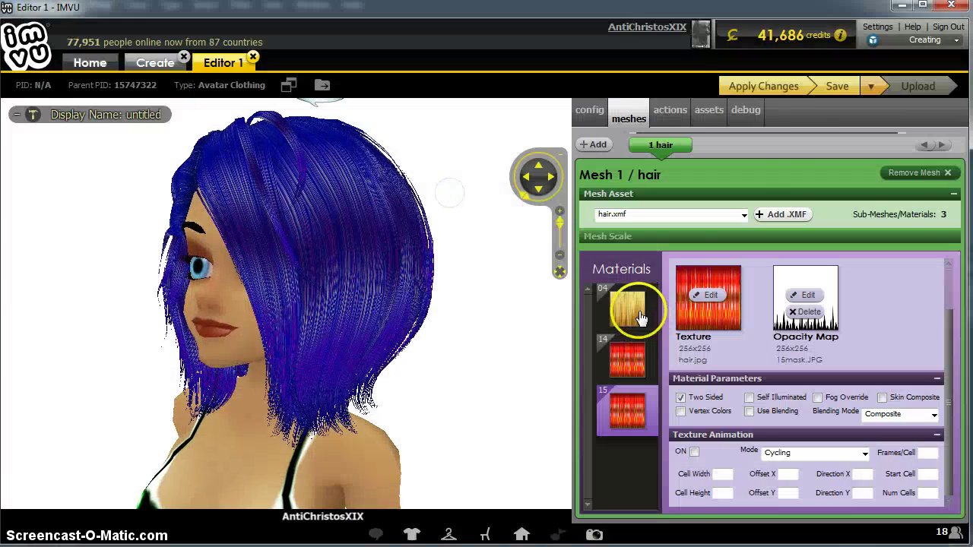
{"action": "left_click", "coordinate": [735, 87]}
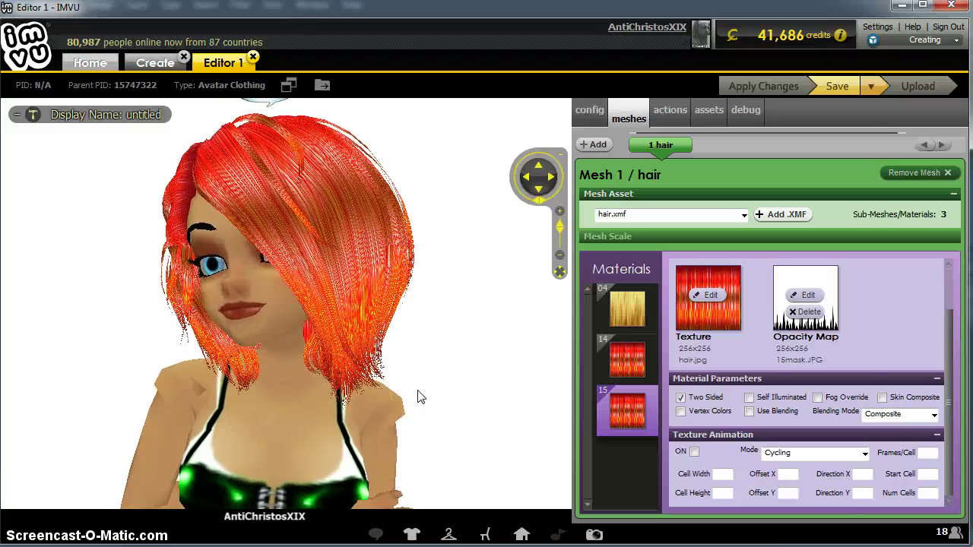
{"action": "key", "text": "alt+Tab"}
Cycle the hue and settle it at -83 so the texture turns bright blue.
{"action": "left_click", "coordinate": [608, 423]}
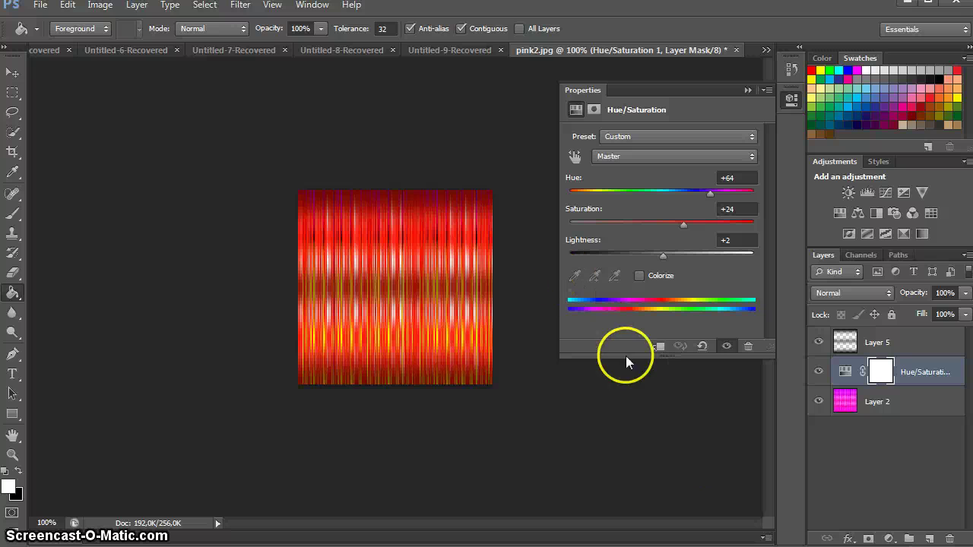
{"action": "left_click", "coordinate": [709, 195]}
{"action": "key", "text": "shift+Down"}
{"action": "key", "text": "shift+Down"}
{"action": "key", "text": "shift+Down"}
{"action": "key", "text": "shift+Down"}
{"action": "key", "text": "shift+Down"}
{"action": "key", "text": "shift+Down"}
{"action": "key", "text": "shift+Down"}
{"action": "key", "text": "shift+Down"}
{"action": "key", "text": "shift+Down"}
{"action": "key", "text": "shift+Down"}
{"action": "key", "text": "shift+Down"}
{"action": "key", "text": "shift+Down"}
{"action": "key", "text": "shift+Down"}
{"action": "key", "text": "shift+Down"}
{"action": "key", "text": "shift+Down"}
{"action": "key", "text": "shift+Down"}
{"action": "key", "text": "shift+Down"}
{"action": "key", "text": "shift+Down"}
{"action": "key", "text": "shift+Down"}
{"action": "key", "text": "shift+Down"}
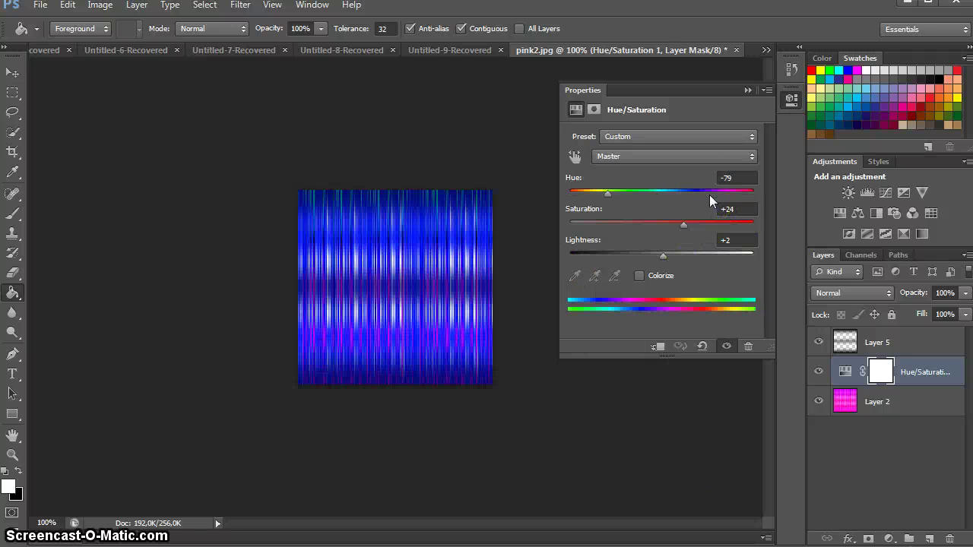
{"action": "key", "text": "shift+Up"}
{"action": "key", "text": "shift+Up"}
{"action": "key", "text": "shift+Up"}
{"action": "key", "text": "shift+Up"}
{"action": "key", "text": "shift+Up"}
{"action": "key", "text": "shift+Up"}
{"action": "key", "text": "shift+Up"}
{"action": "key", "text": "shift+Up"}
{"action": "key", "text": "shift+Up"}
{"action": "key", "text": "shift+Up"}
{"action": "key", "text": "shift+Up"}
{"action": "key", "text": "shift+Up"}
{"action": "key", "text": "shift+Up"}
{"action": "key", "text": "shift+Up"}
{"action": "key", "text": "shift+Up"}
{"action": "key", "text": "shift+Up"}
{"action": "key", "text": "shift+Up"}
{"action": "key", "text": "shift+Up"}
{"action": "key", "text": "shift+Up"}
{"action": "key", "text": "shift+Up"}
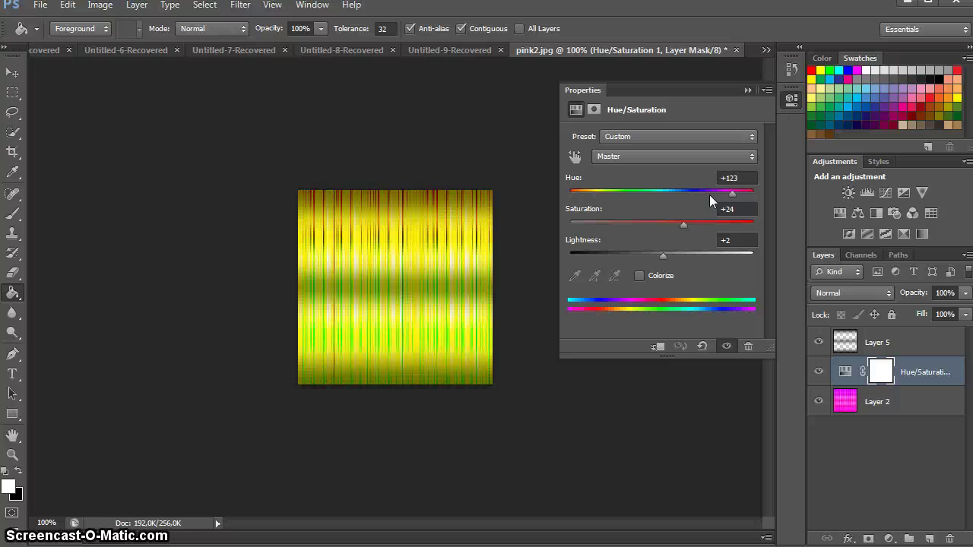
{"action": "key", "text": "shift+Down"}
{"action": "key", "text": "shift+Down"}
{"action": "key", "text": "shift+Down"}
{"action": "key", "text": "shift+Down"}
{"action": "key", "text": "shift+Down"}
{"action": "key", "text": "shift+Down"}
{"action": "key", "text": "shift+Down"}
{"action": "key", "text": "shift+Down"}
{"action": "key", "text": "shift+Down"}
{"action": "left_click_drag", "start_coordinate": [662, 199], "coordinate": [606, 198]}
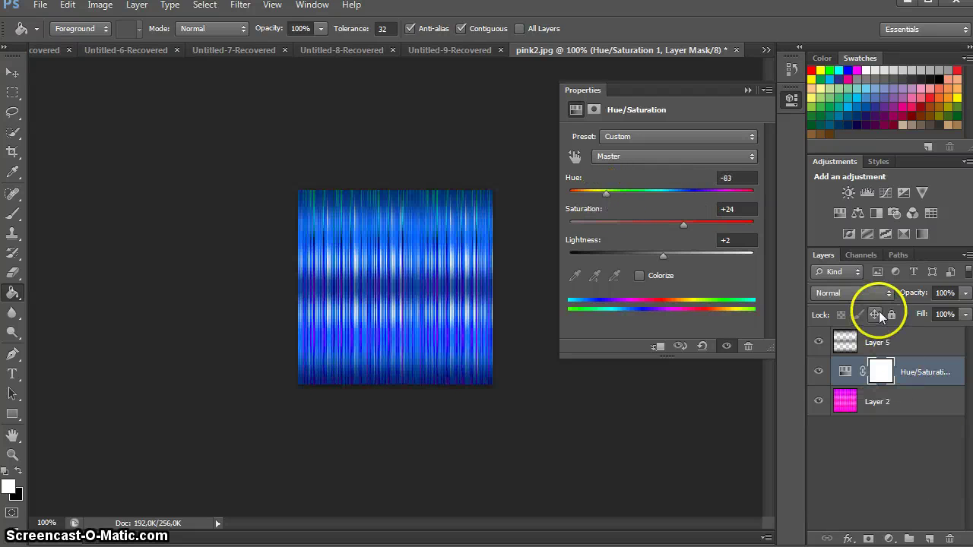
Merge Layer 2's blue recolour down and add a new Hue/Saturation adjustment layer.
{"action": "left_click", "coordinate": [927, 401]}
{"action": "right_click", "coordinate": [927, 403]}
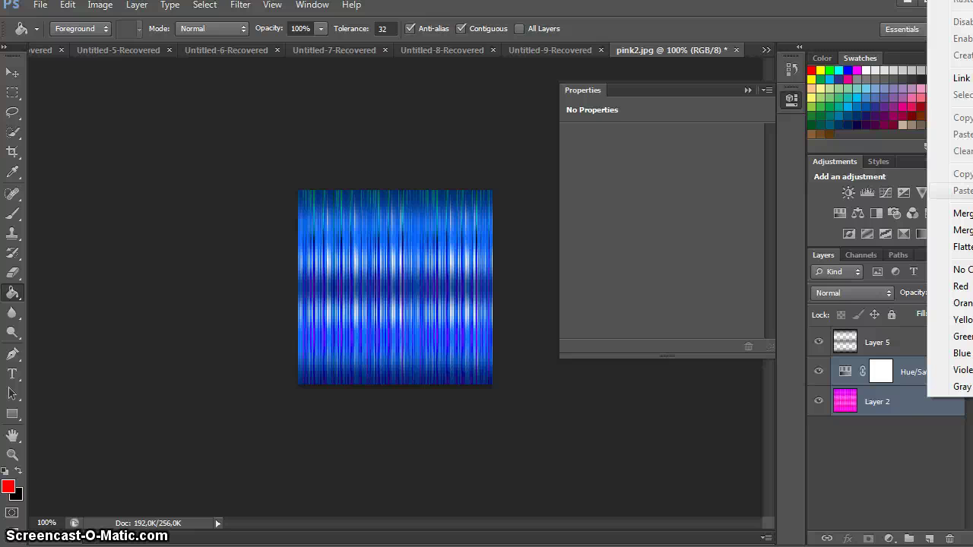
{"action": "left_click", "coordinate": [962, 214]}
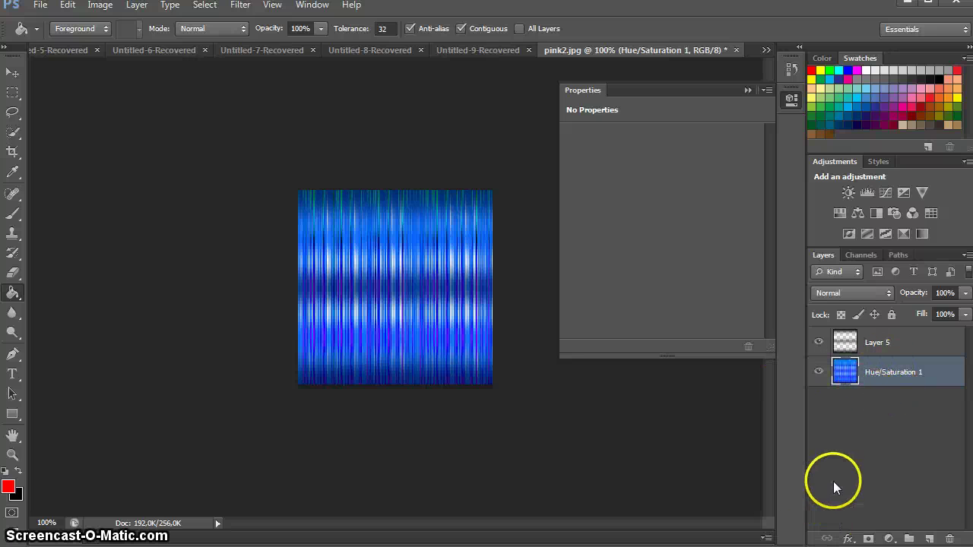
{"action": "left_click", "coordinate": [888, 538]}
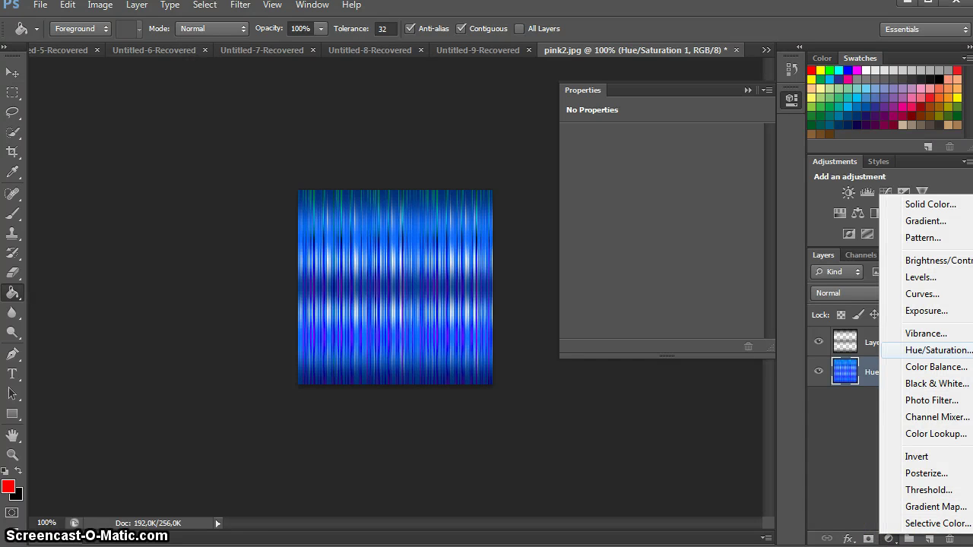
{"action": "left_click", "coordinate": [937, 350]}
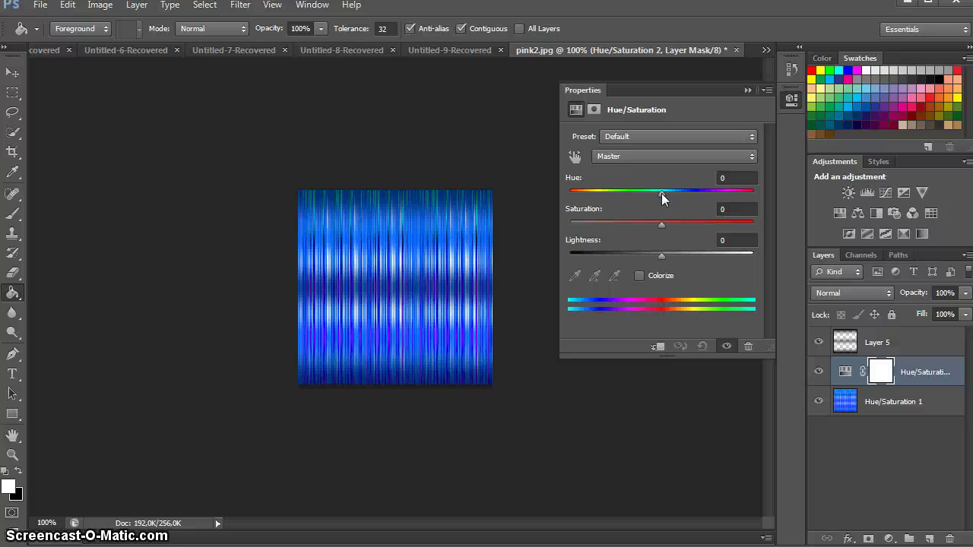
Drag the new adjustment's Hue slider to -115 for a bright green texture.
{"action": "left_click_drag", "start_coordinate": [662, 193], "coordinate": [572, 203]}
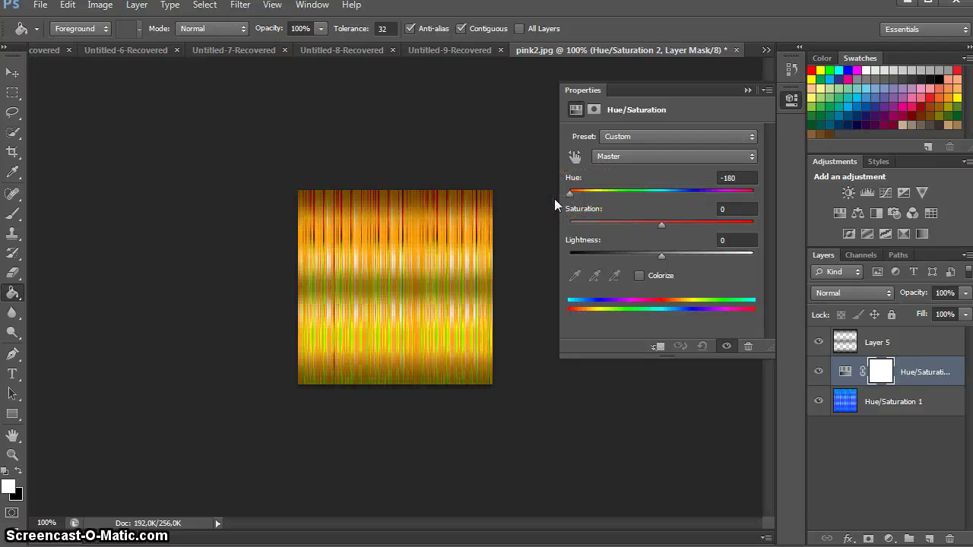
{"action": "left_click", "coordinate": [456, 413]}
{"action": "left_click", "coordinate": [542, 217]}
{"action": "mouse_move", "coordinate": [586, 239]}
{"action": "left_mouse_down"}
{"action": "mouse_move", "coordinate": [578, 188]}
{"action": "mouse_move", "coordinate": [573, 200]}
{"action": "mouse_move", "coordinate": [570, 192]}
{"action": "mouse_move", "coordinate": [770, 195]}
{"action": "mouse_move", "coordinate": [594, 196]}
{"action": "left_mouse_up"}
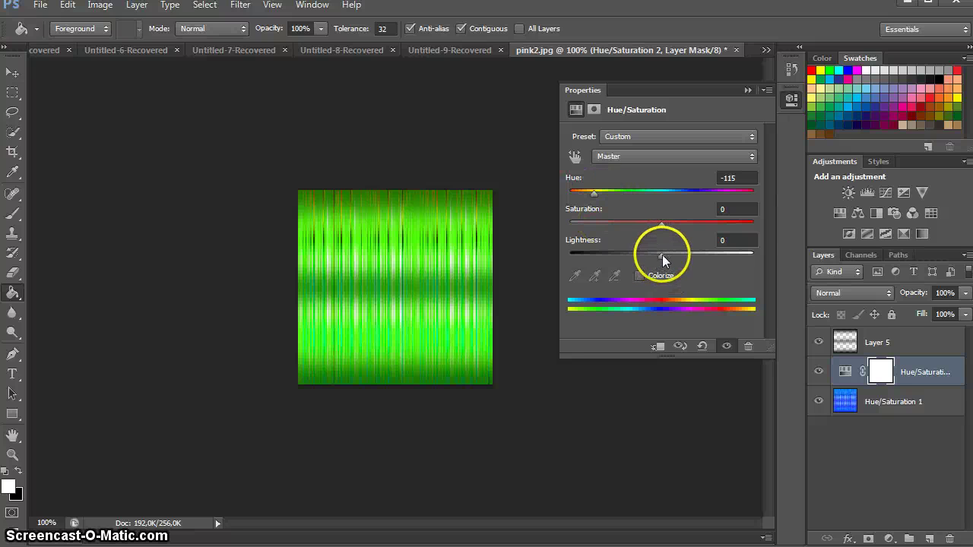
Tune the green to Hue -119, Saturation +100 and Lightness -46.
{"action": "mouse_move", "coordinate": [662, 256]}
{"action": "left_mouse_down"}
{"action": "mouse_move", "coordinate": [613, 255]}
{"action": "mouse_move", "coordinate": [622, 258]}
{"action": "left_mouse_up"}
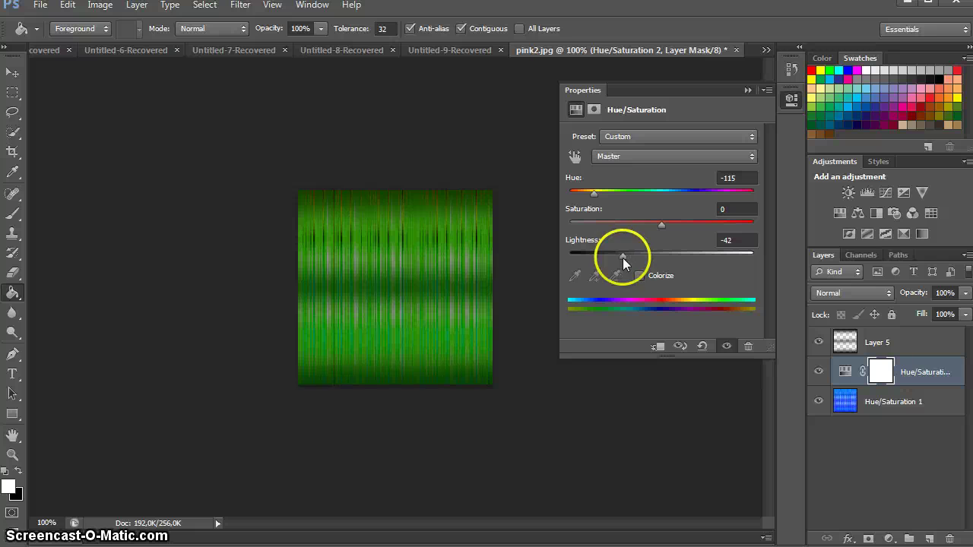
{"action": "left_click", "coordinate": [594, 195]}
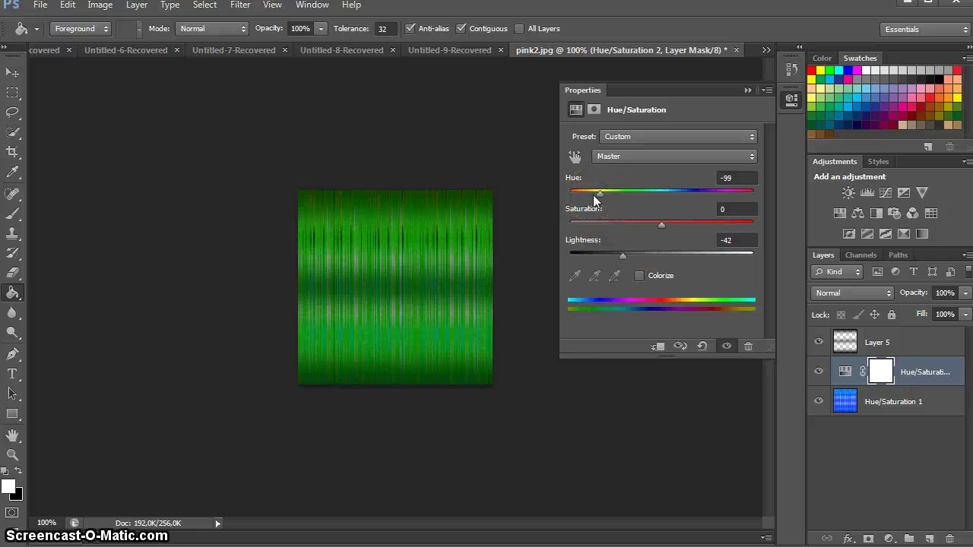
{"action": "left_click_drag", "start_coordinate": [593, 195], "coordinate": [603, 195]}
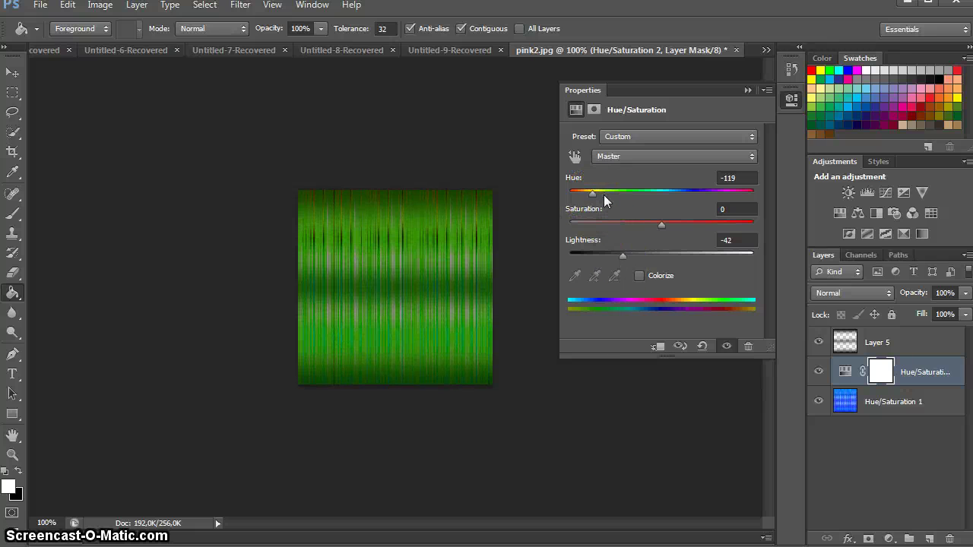
{"action": "left_click", "coordinate": [643, 241]}
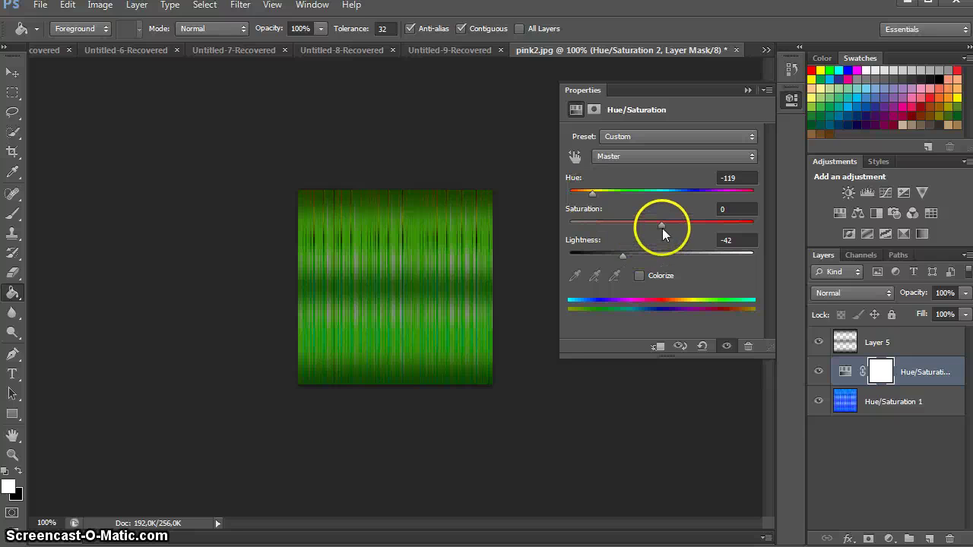
{"action": "left_click_drag", "start_coordinate": [662, 228], "coordinate": [753, 225]}
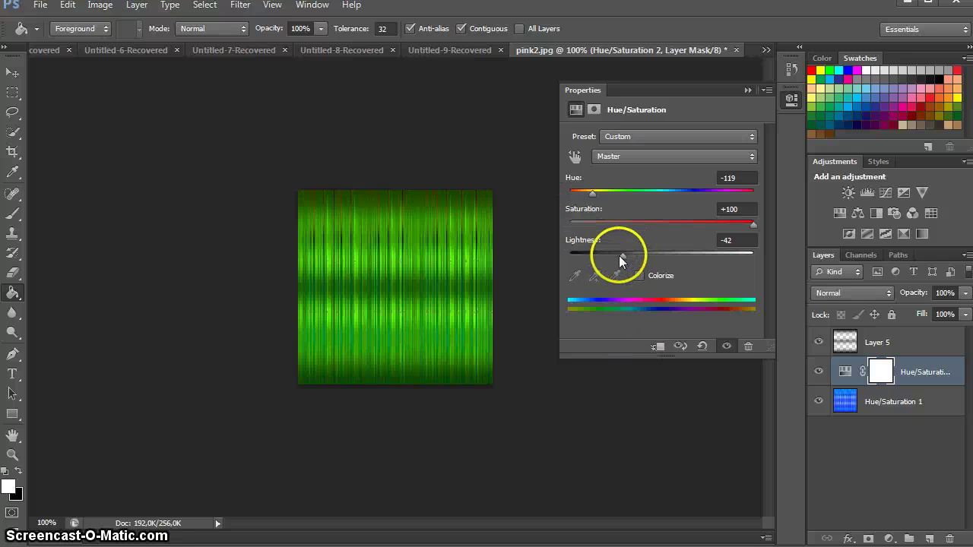
{"action": "left_click_drag", "start_coordinate": [620, 256], "coordinate": [611, 256]}
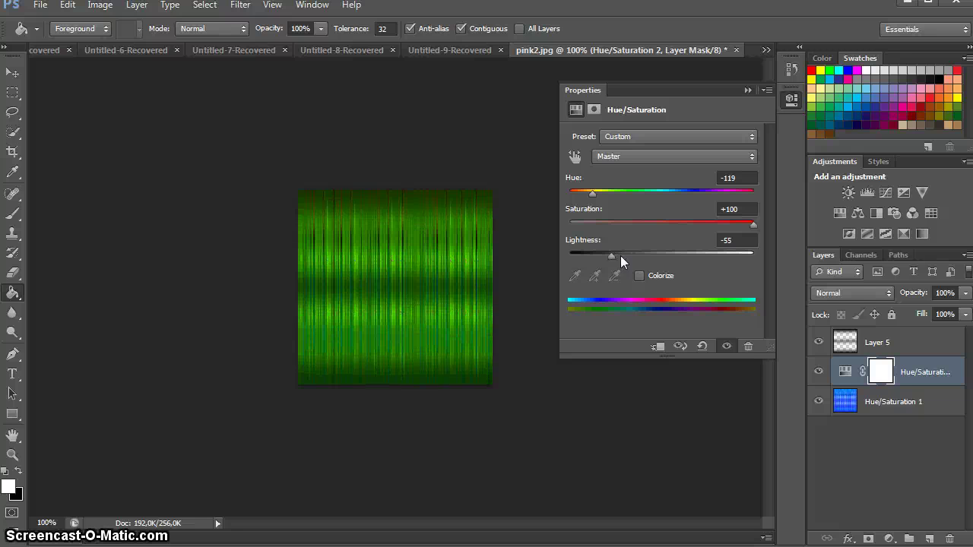
{"action": "key", "text": "Up"}
{"action": "key", "text": "Up"}
{"action": "key", "text": "Up"}
{"action": "key", "text": "Up"}
{"action": "key", "text": "Up"}
{"action": "key", "text": "Up"}
{"action": "key", "text": "Up"}
{"action": "key", "text": "Up"}
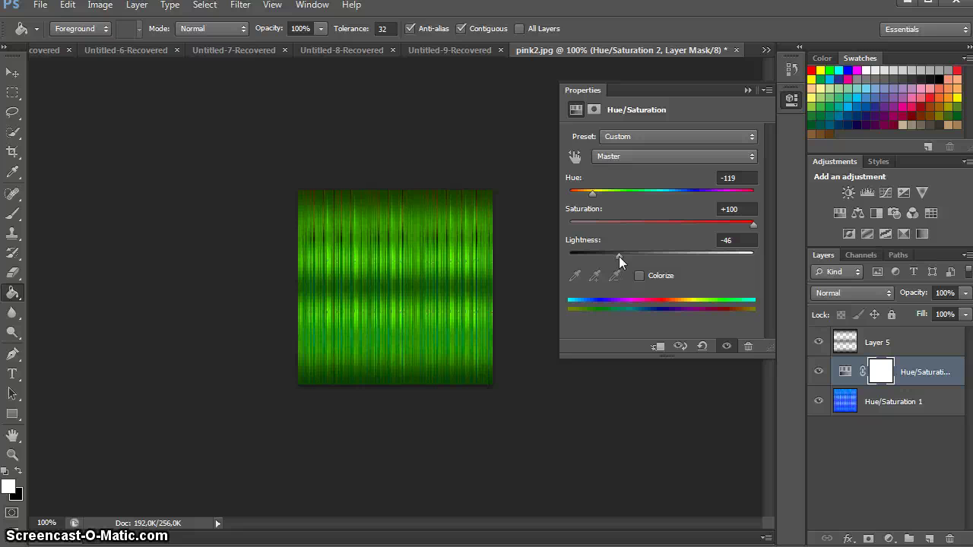
{"action": "left_click", "coordinate": [262, 444]}
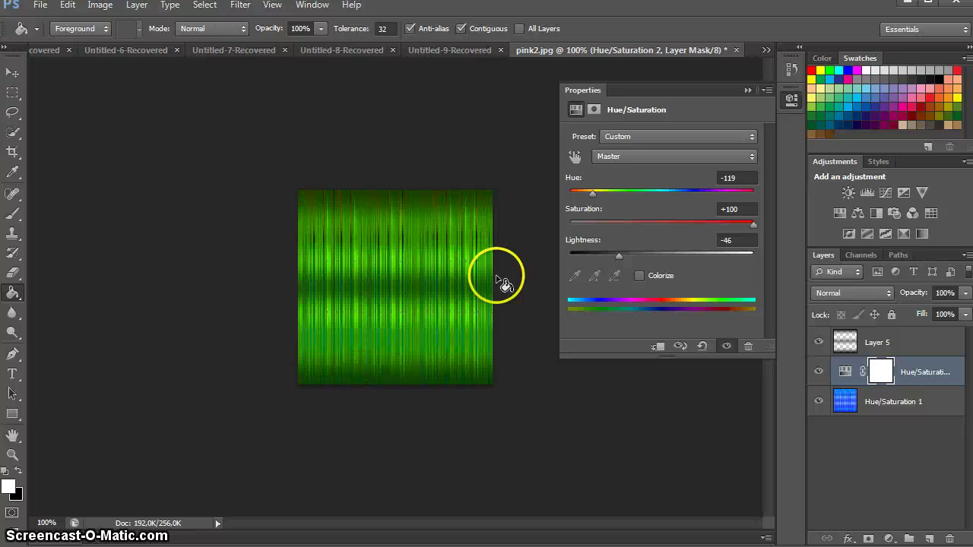
Save the texture as a JPEG named green, confirming the default JPEG options.
{"action": "left_click", "coordinate": [38, 6]}
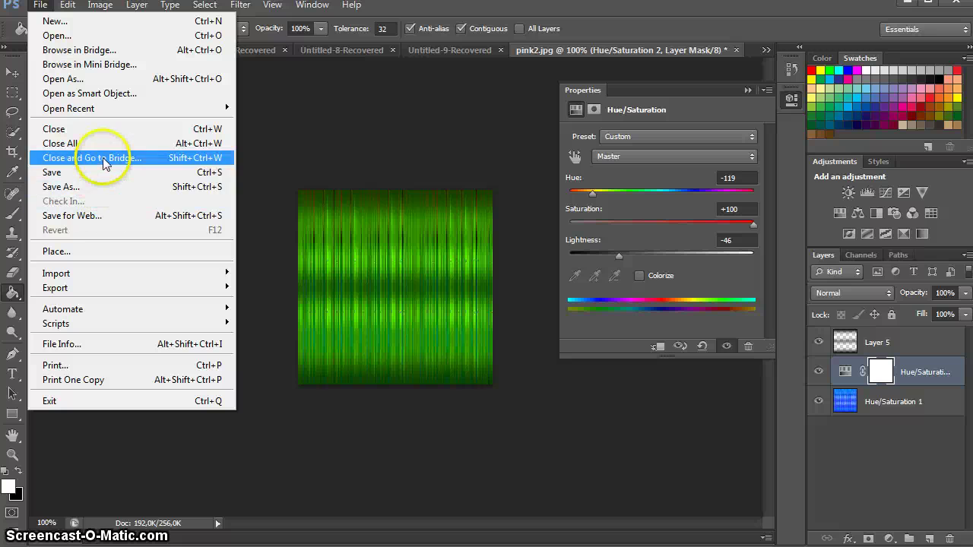
{"action": "left_click", "coordinate": [99, 192]}
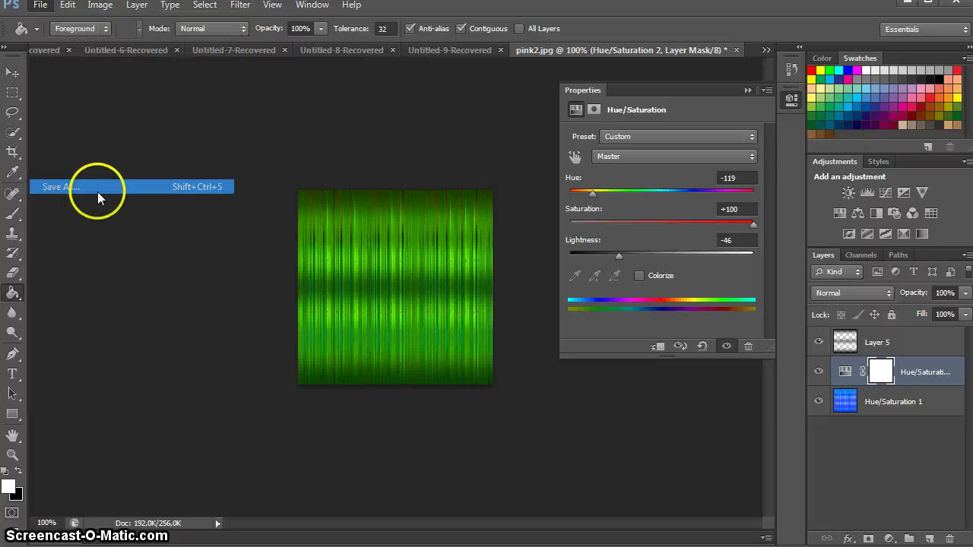
{"action": "left_click", "coordinate": [859, 415]}
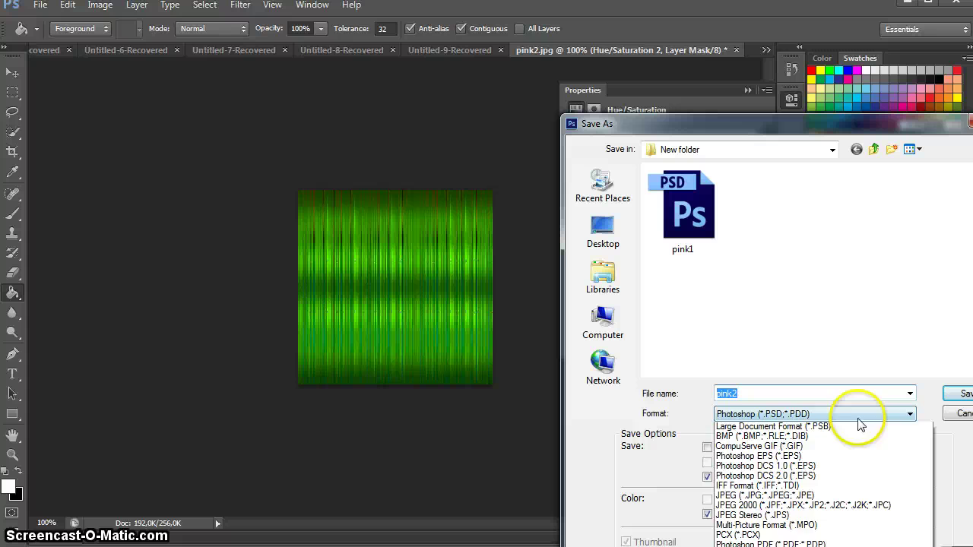
{"action": "left_click", "coordinate": [806, 506]}
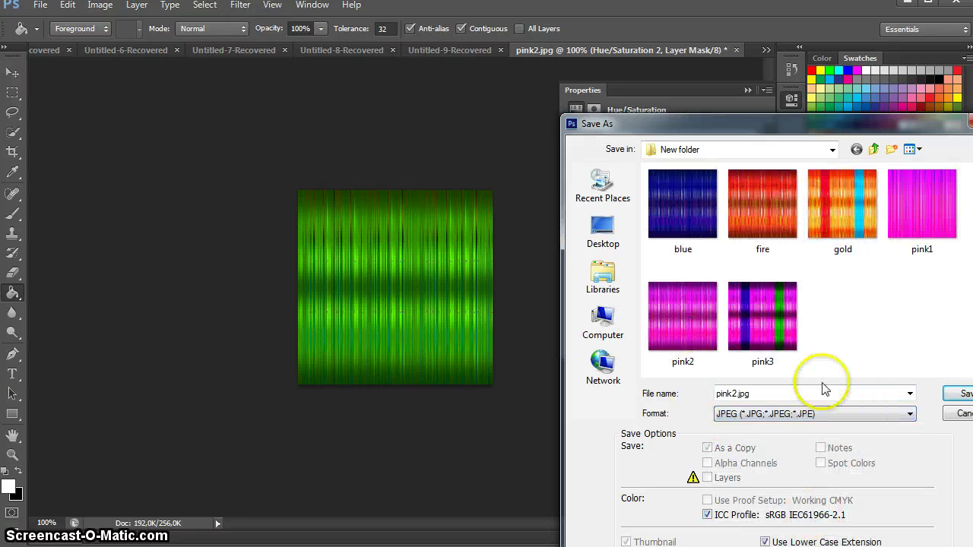
{"action": "left_click_drag", "start_coordinate": [810, 391], "coordinate": [723, 387]}
{"action": "type", "text": "g"}
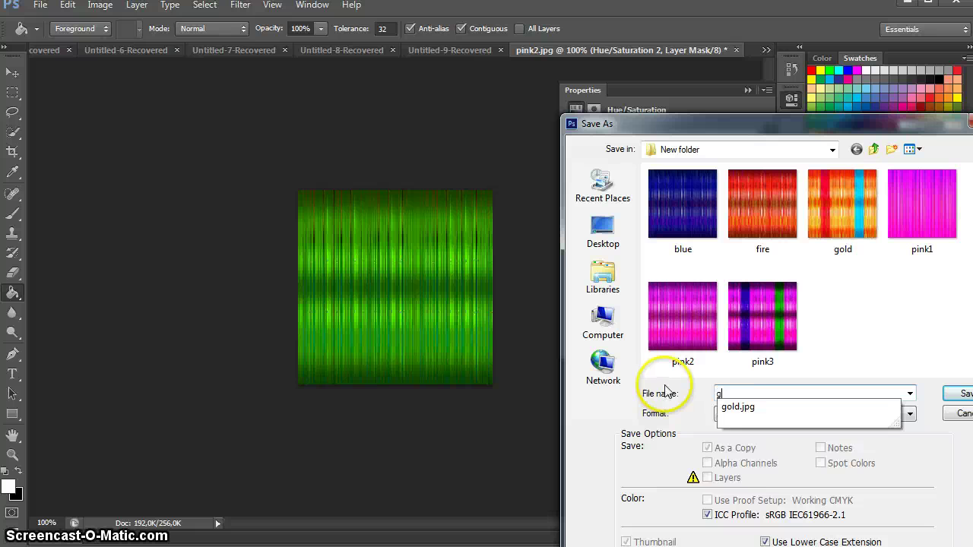
{"action": "type", "text": "ree"}
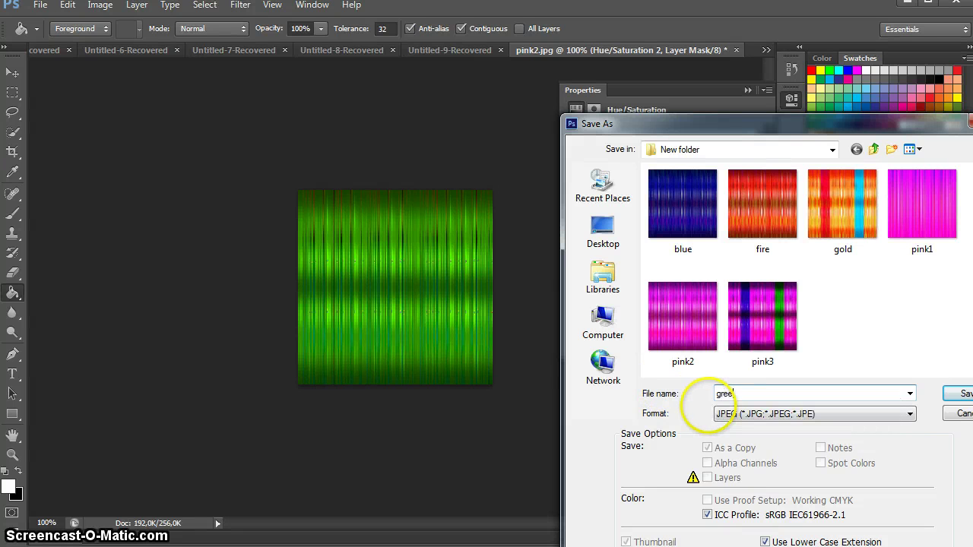
{"action": "type", "text": "n"}
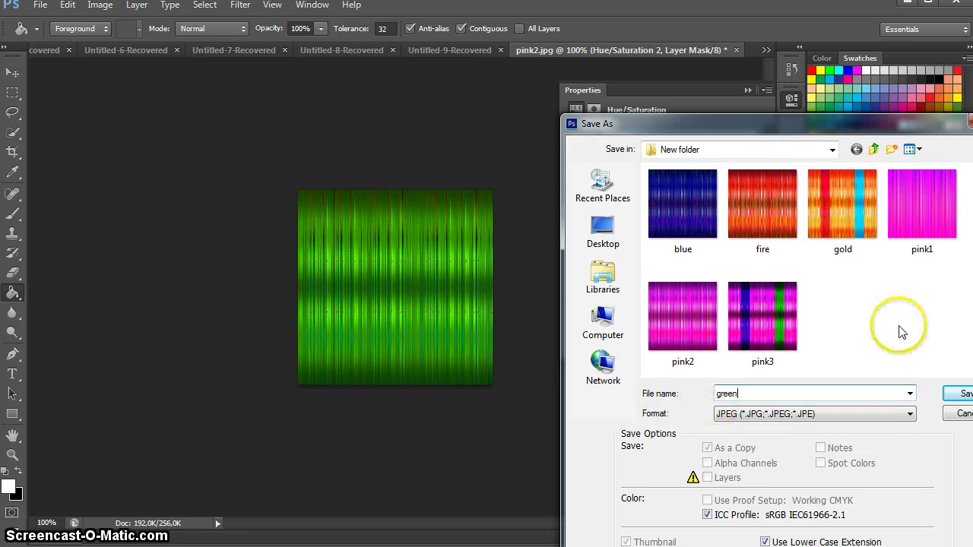
{"action": "left_click", "coordinate": [959, 396]}
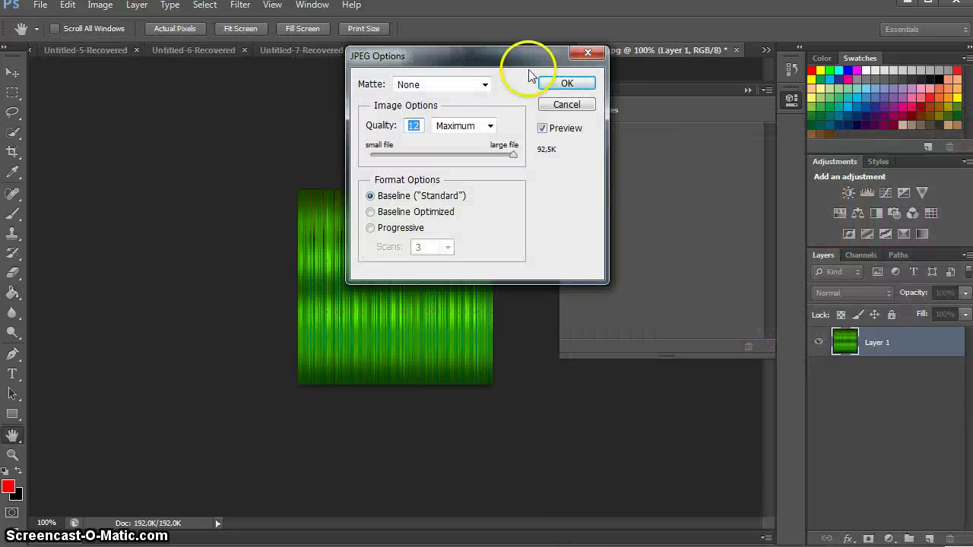
{"action": "left_click", "coordinate": [568, 84]}
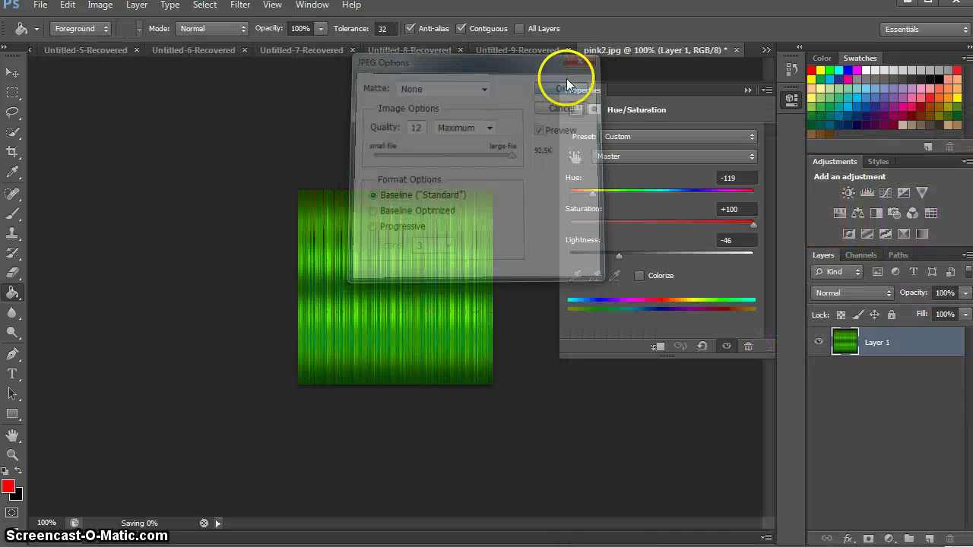
{"action": "left_click", "coordinate": [465, 222]}
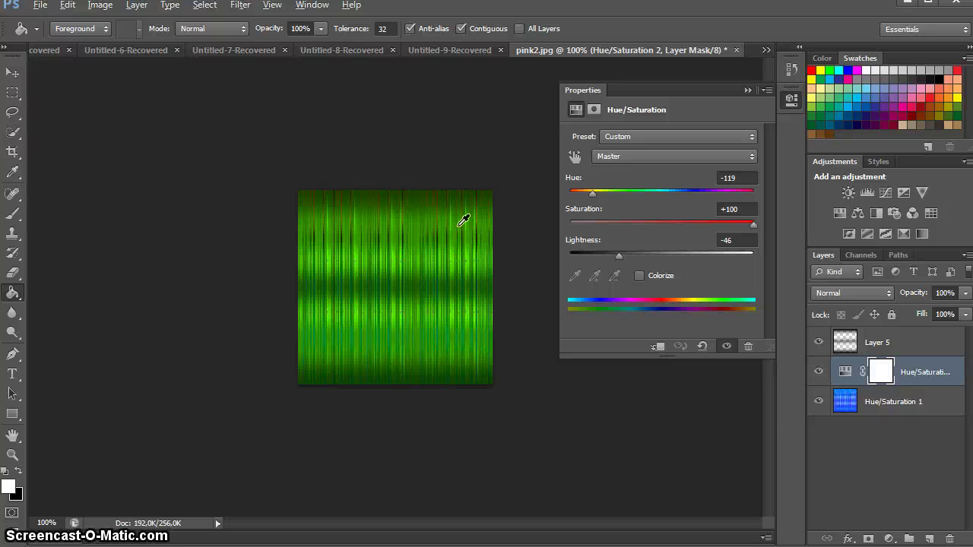
Swap the IMVU hair texture to the green image, apply it, and rotate the avatar to check.
{"action": "key", "text": "alt+Tab"}
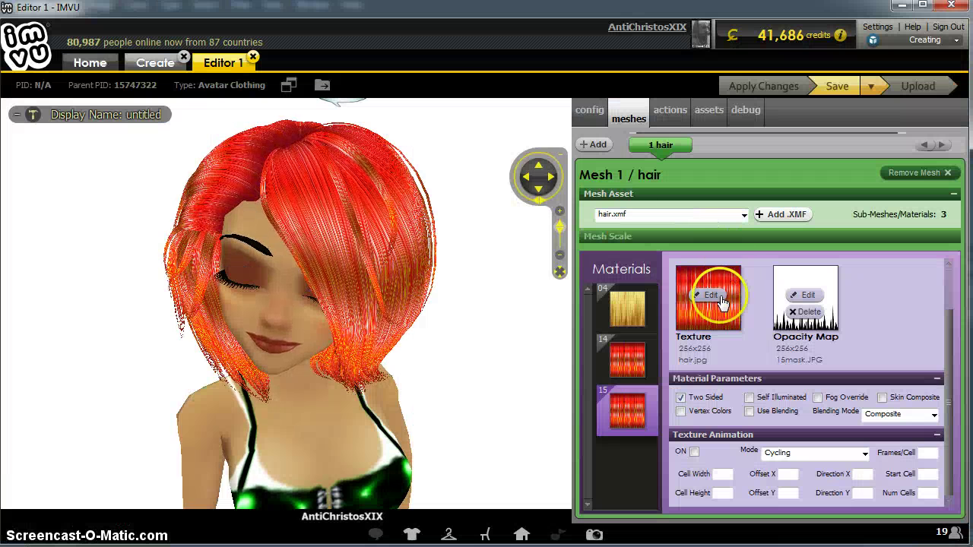
{"action": "left_click", "coordinate": [708, 295]}
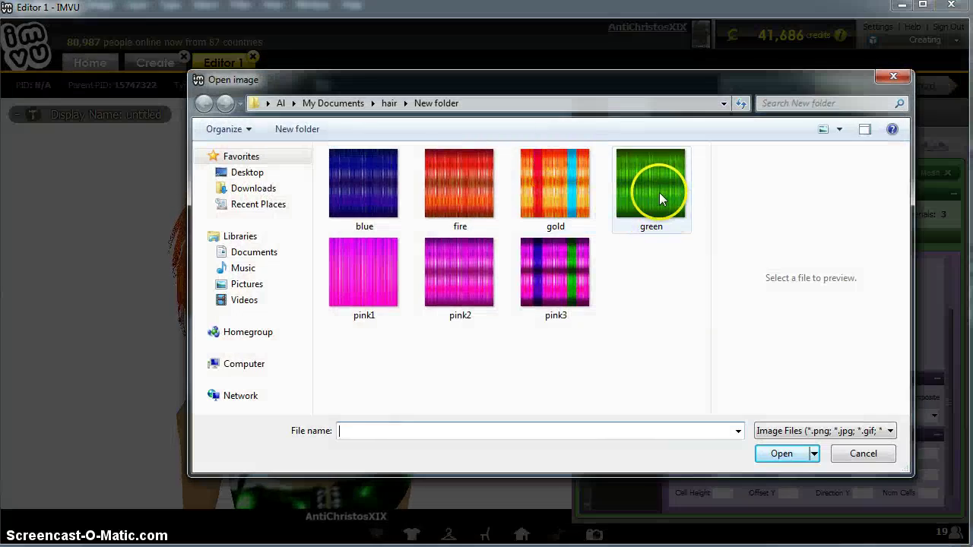
{"action": "double_click", "coordinate": [658, 191]}
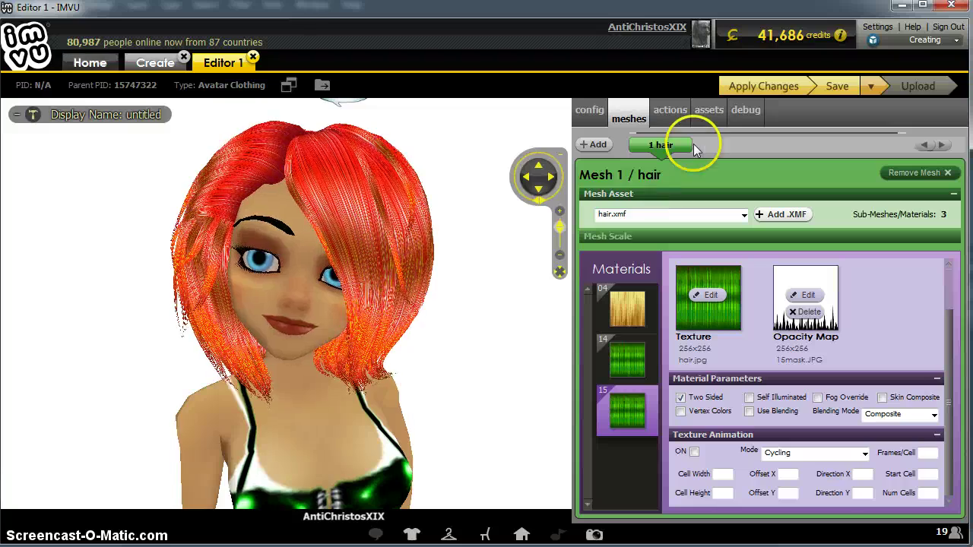
{"action": "left_click", "coordinate": [763, 88]}
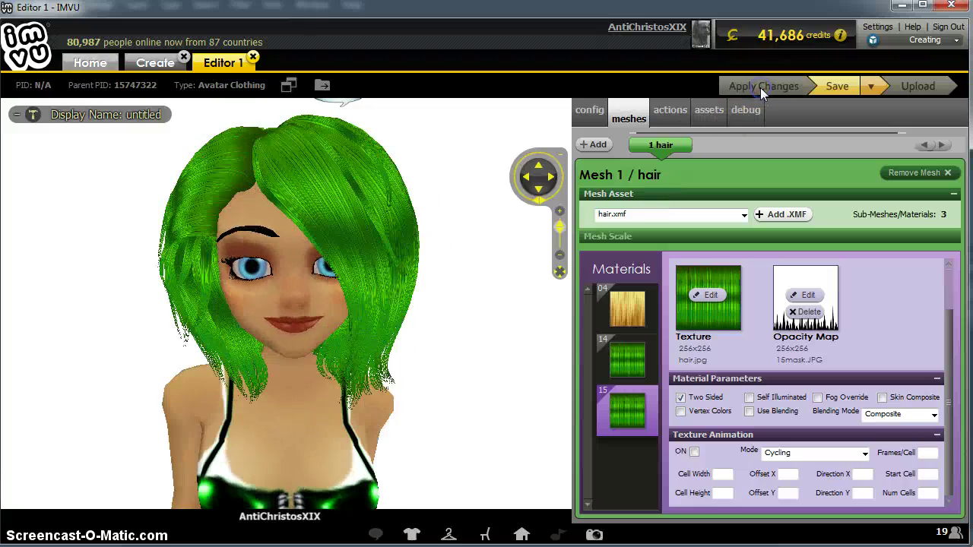
{"action": "left_click_drag", "start_coordinate": [482, 449], "coordinate": [304, 465]}
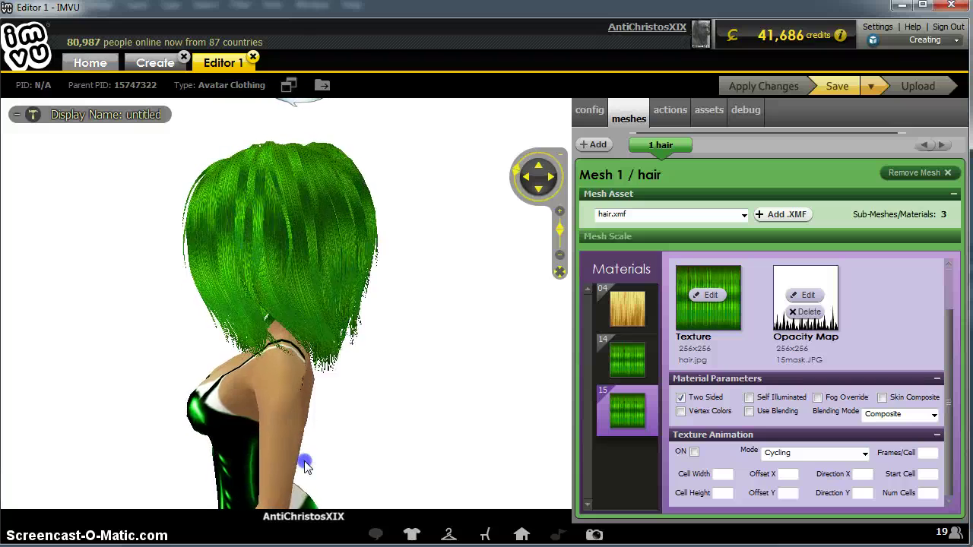
{"action": "left_click_drag", "start_coordinate": [307, 464], "coordinate": [512, 472]}
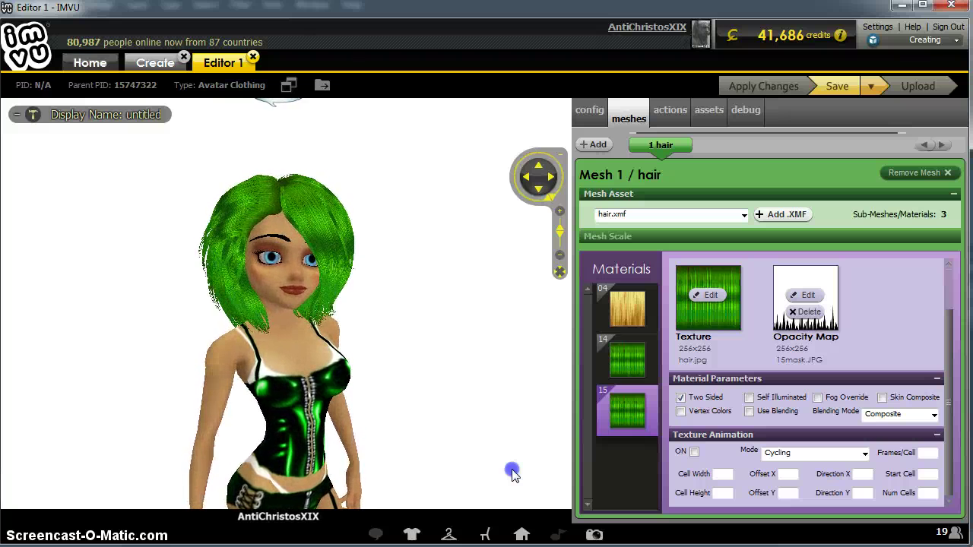
{"action": "scroll", "coordinate": [513, 473], "scroll_direction": "down", "scroll_amount": 3}
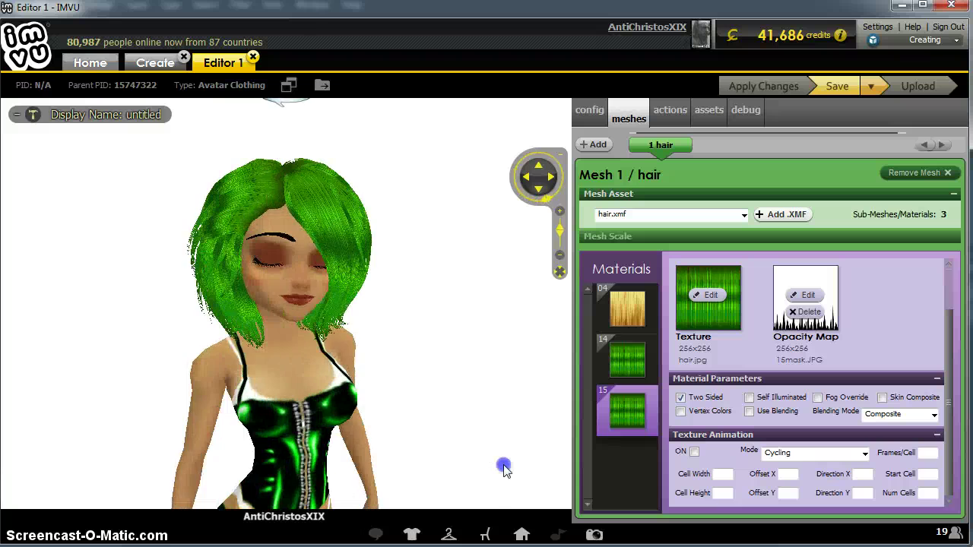